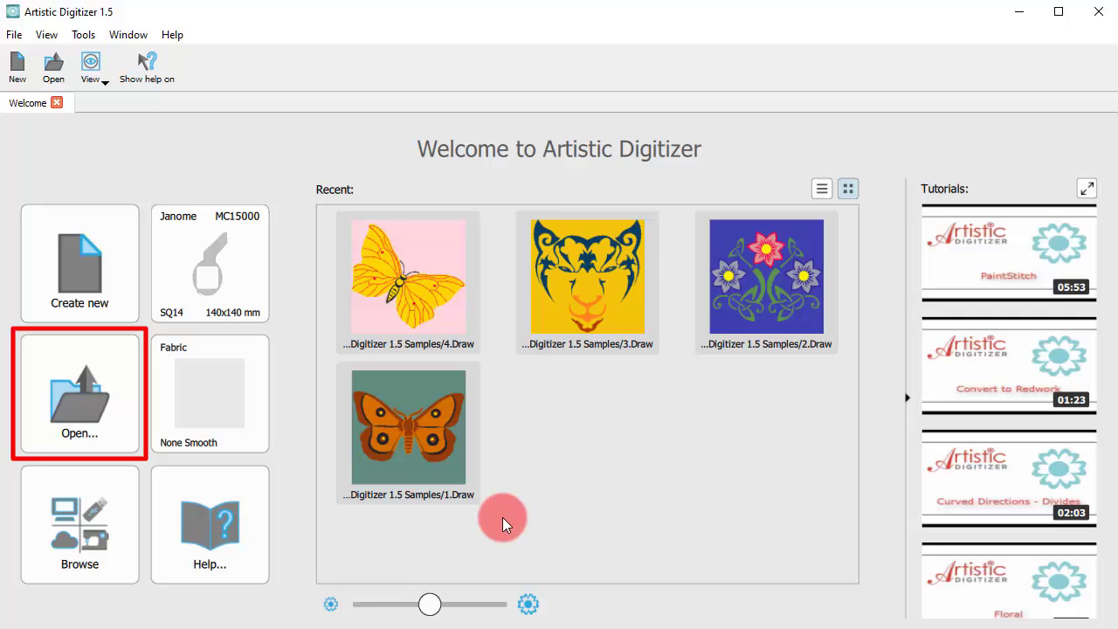
# Select Trace.jpg from the Designs_ folder in the Open design dialog
pyautogui.click(88, 422)
pyautogui.click(493, 226)
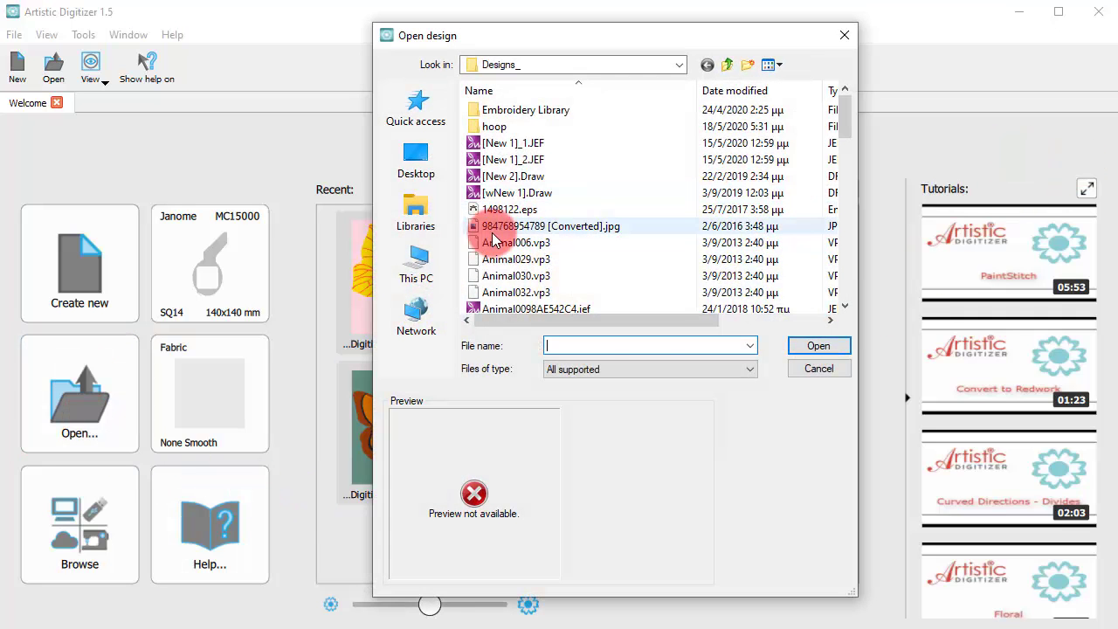
pyautogui.press('t')
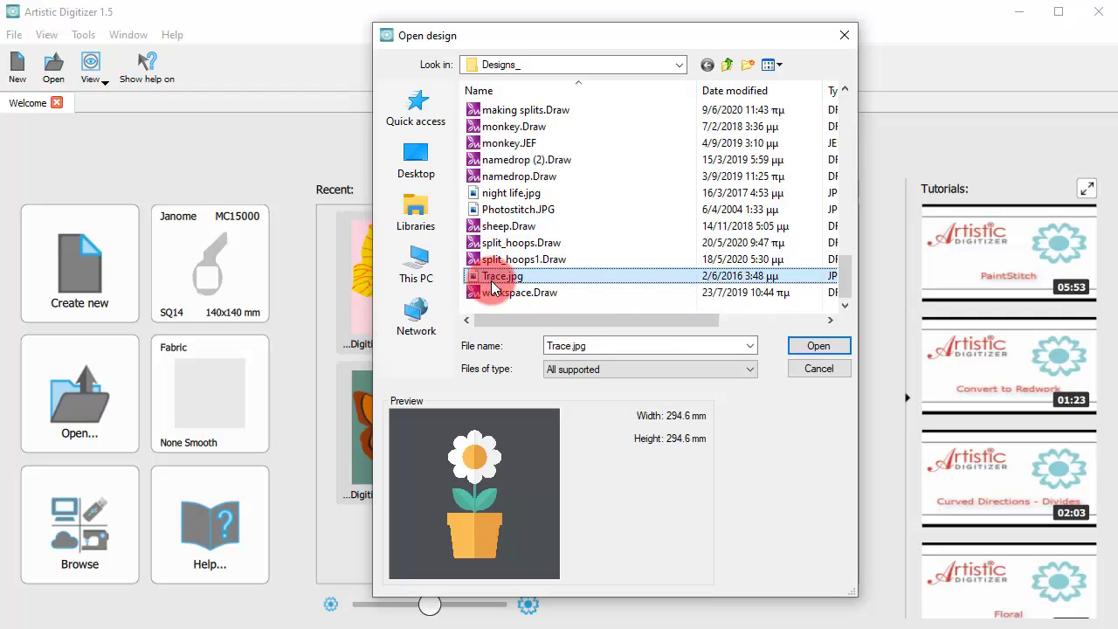
# Open Trace.jpg with the 'Auto-digitize / Trace to outlines' option to get the trace preview
pyautogui.click(818, 348)
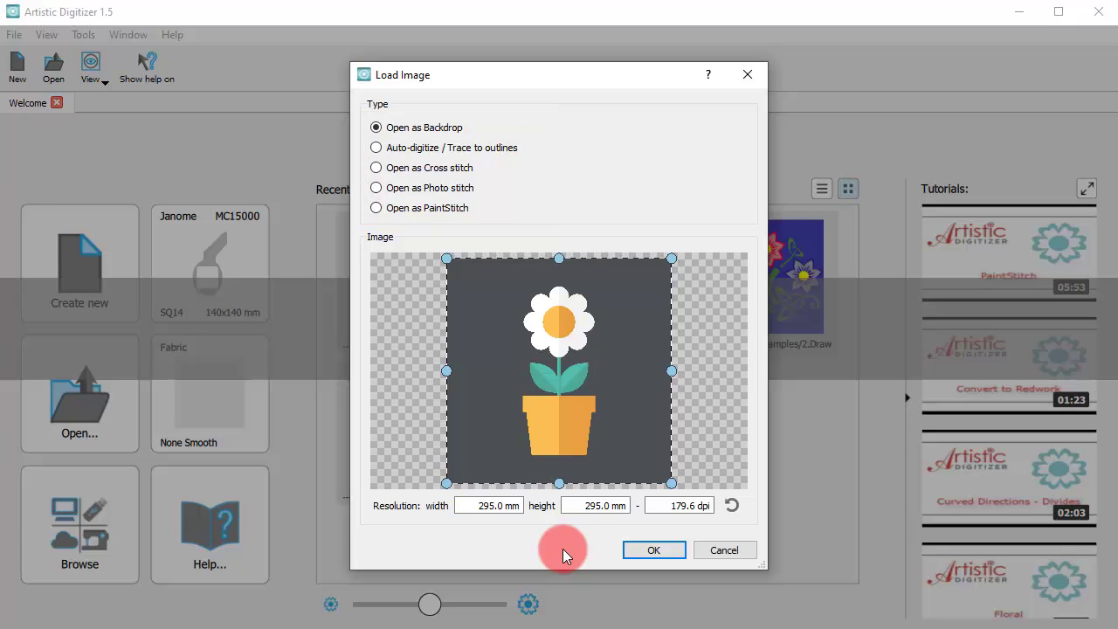
pyautogui.click(410, 156)
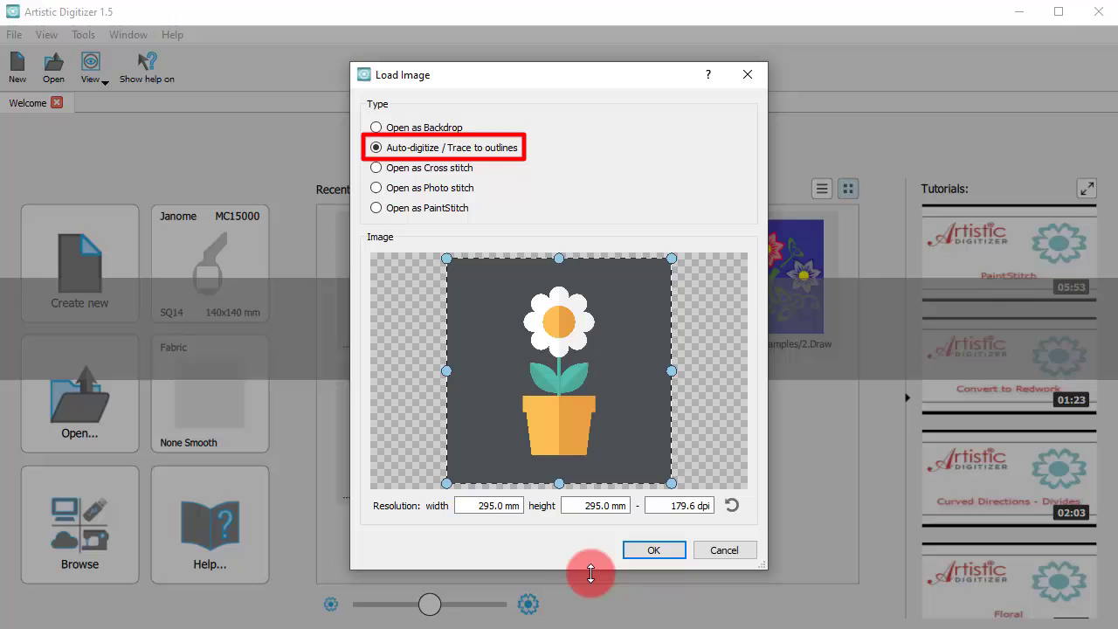
pyautogui.click(651, 550)
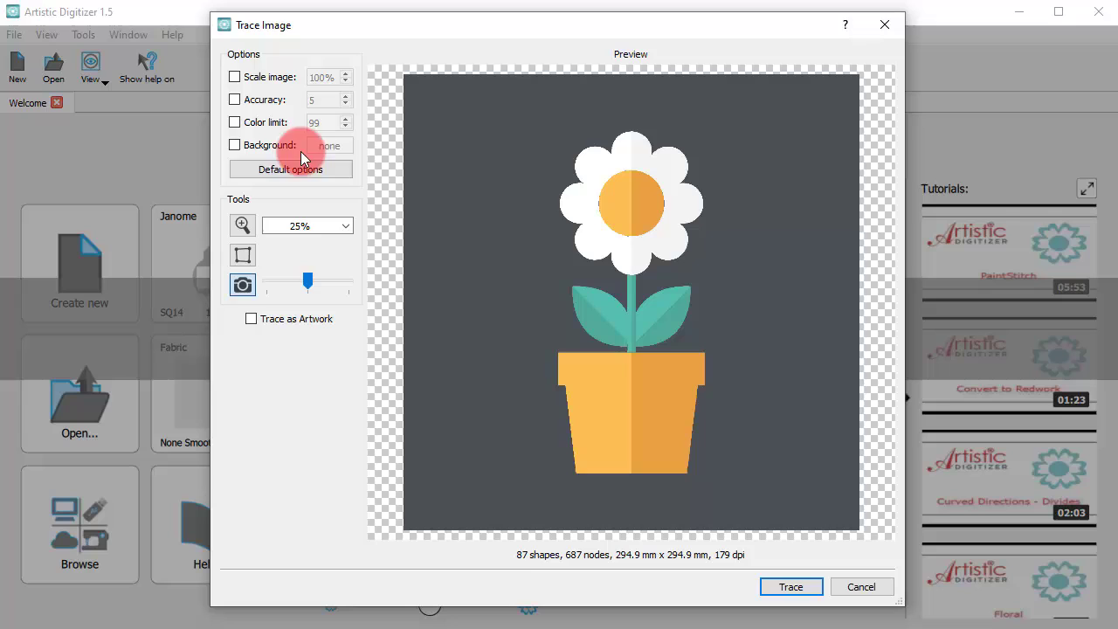
# Scale the traced image to 45% (132.7 mm square) and enable Accuracy at 5
pyautogui.click(238, 76)
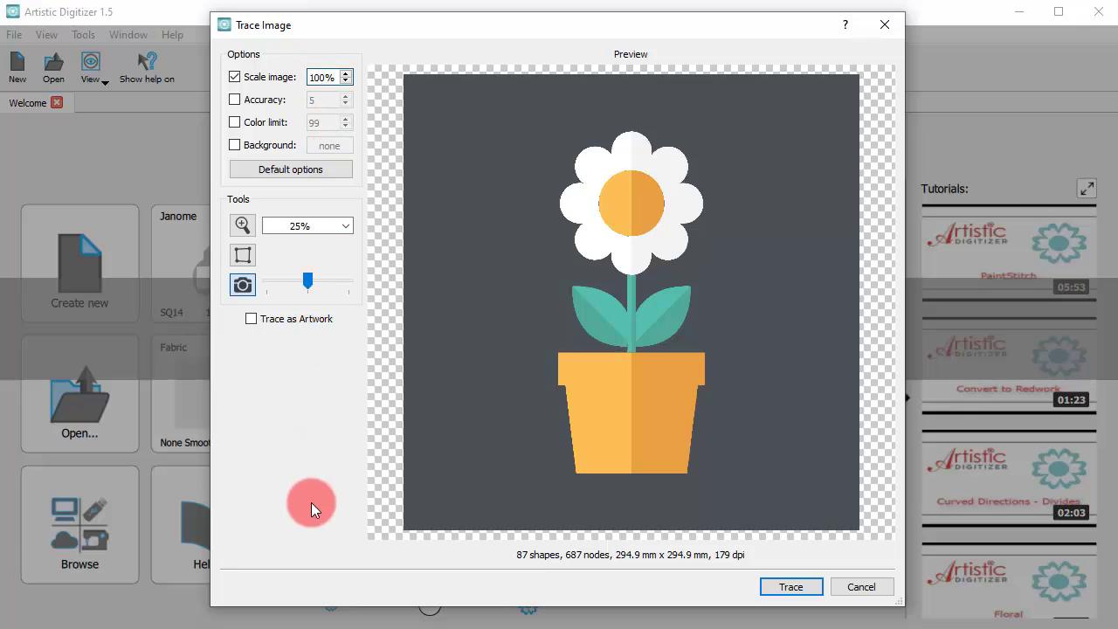
pyautogui.doubleClick(321, 77)
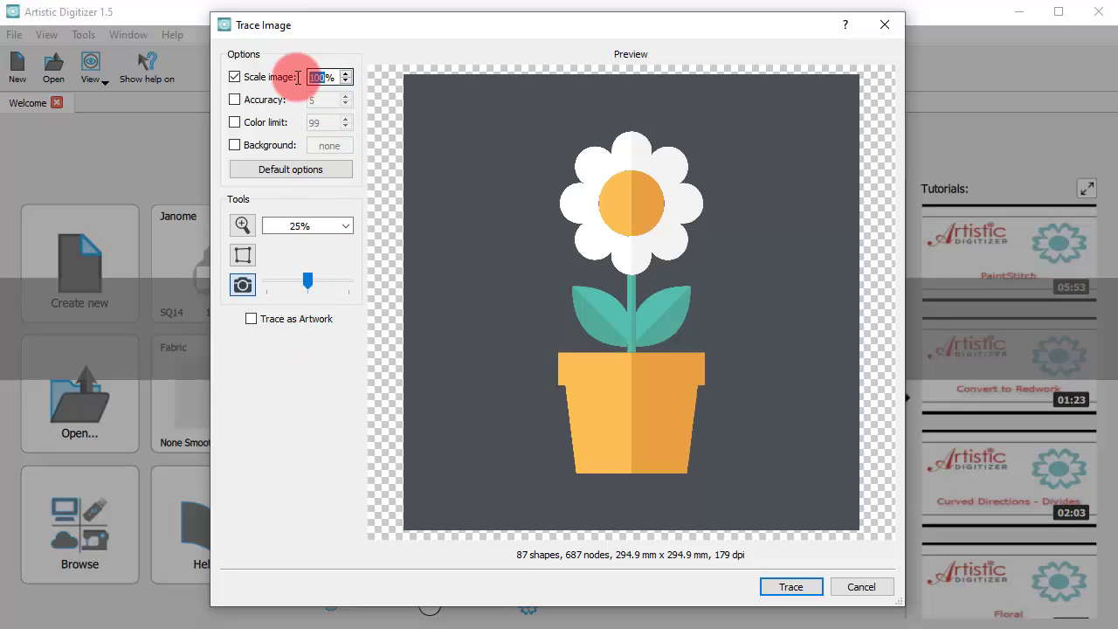
pyautogui.write('45')
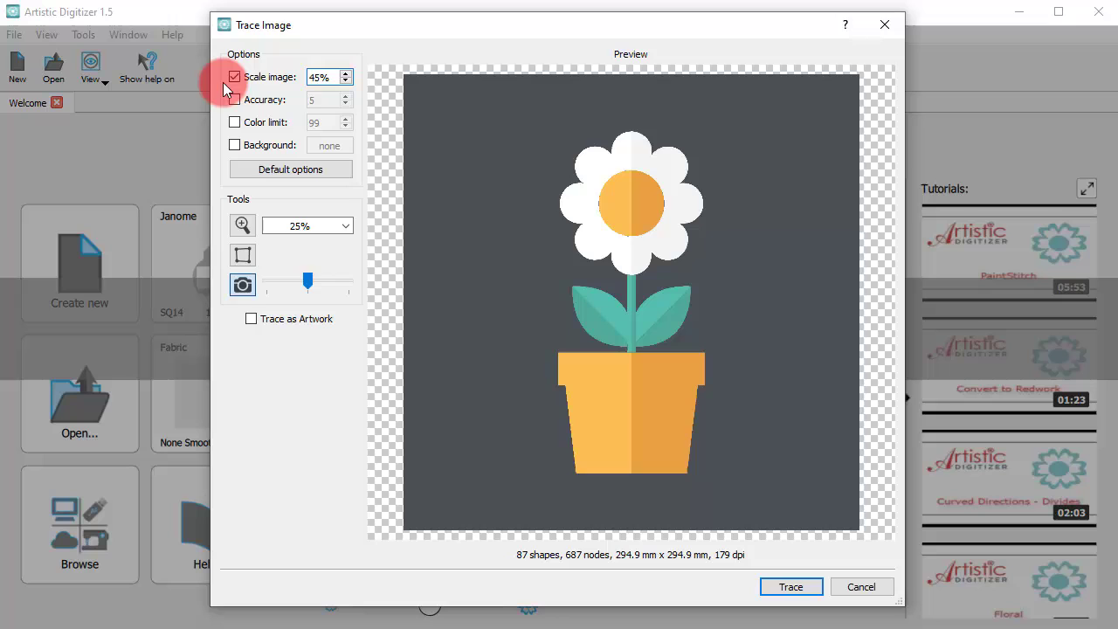
pyautogui.press('Tab')
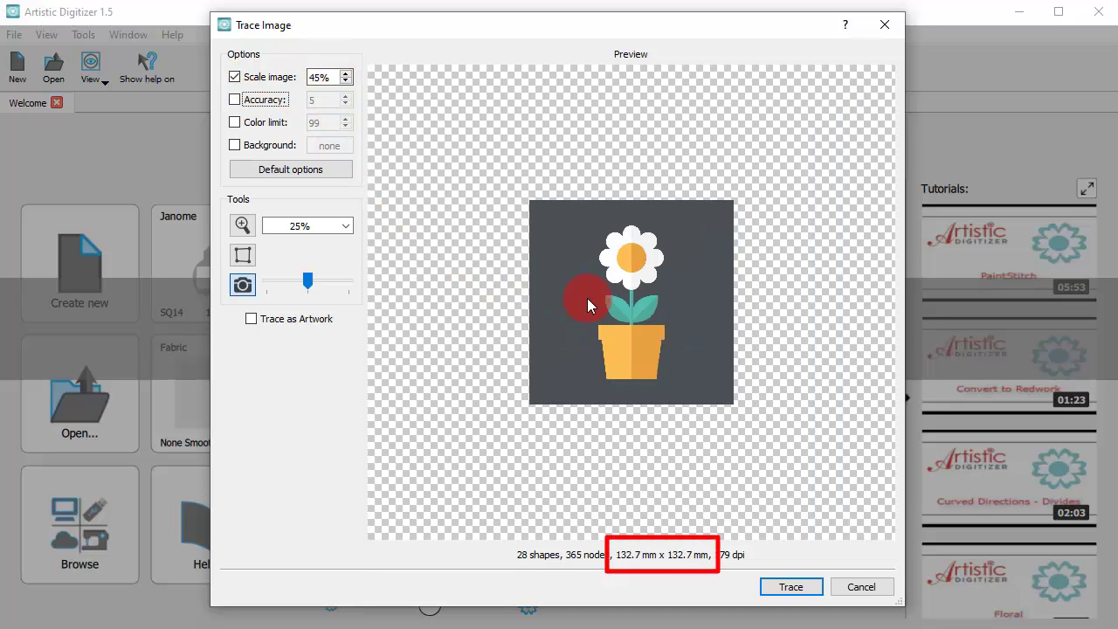
pyautogui.scroll(1, 697, 219)
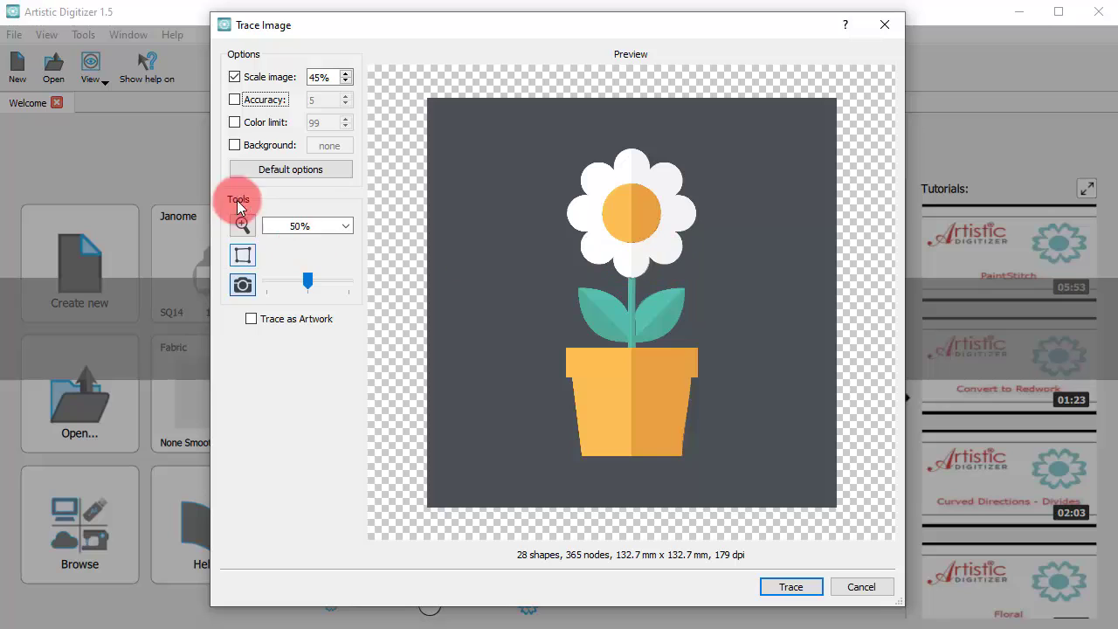
pyautogui.click(226, 101)
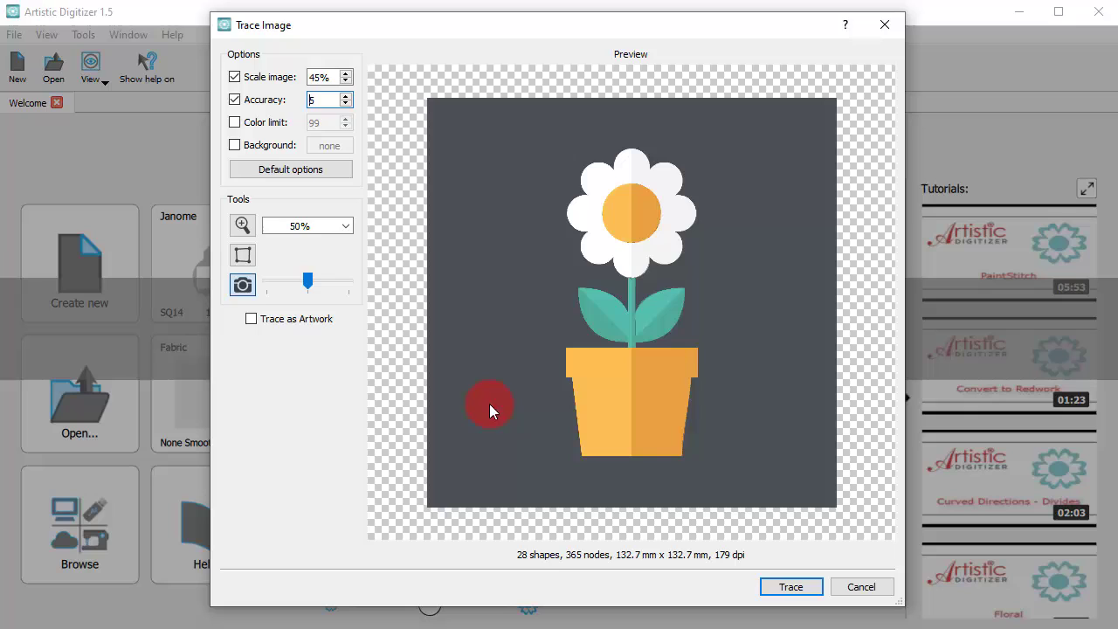
# Try trace Accuracy 8 and show the traced outlines over a zoomed-in preview
pyautogui.press('BackSpace')
pyautogui.write('8')
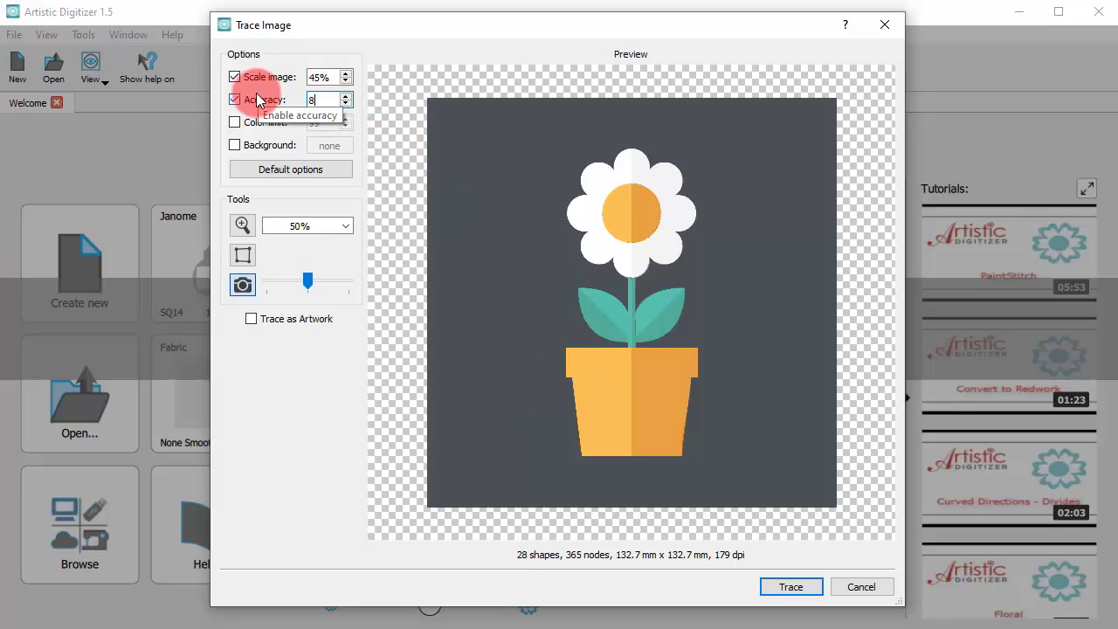
pyautogui.press('Tab')
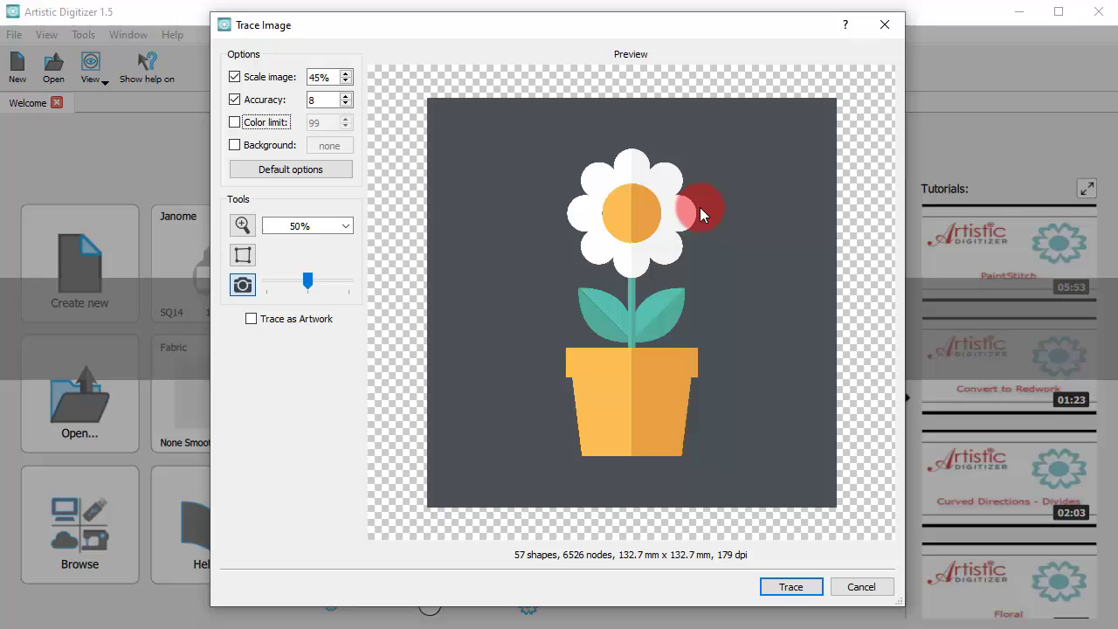
pyautogui.click(240, 255)
pyautogui.scroll(1, 643, 229)
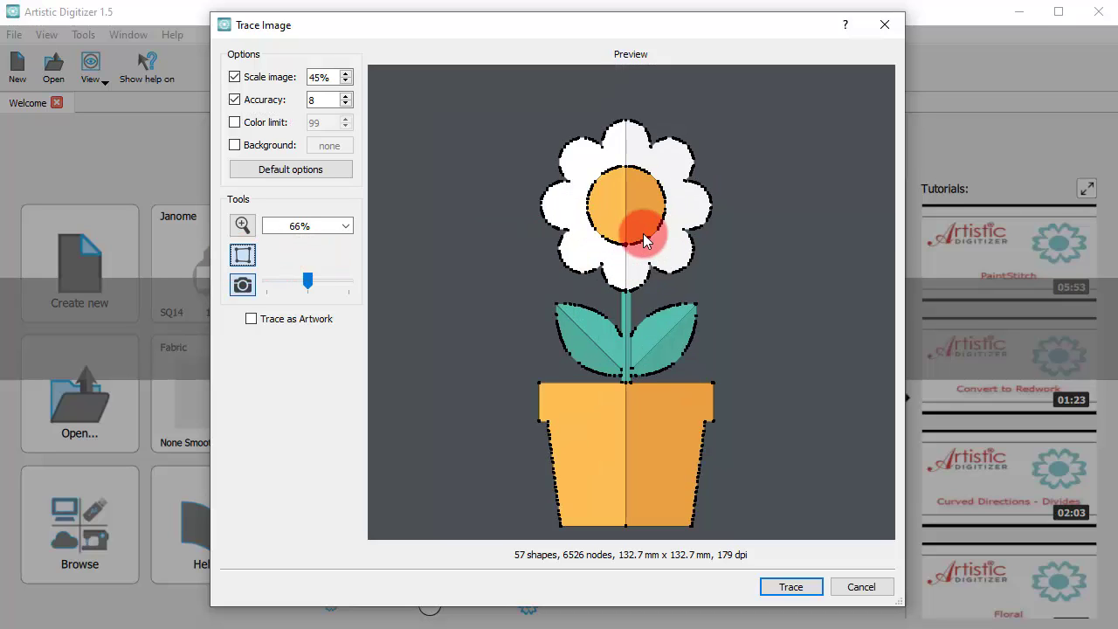
pyautogui.scroll(1, 620, 250)
pyautogui.scroll(1, 608, 358)
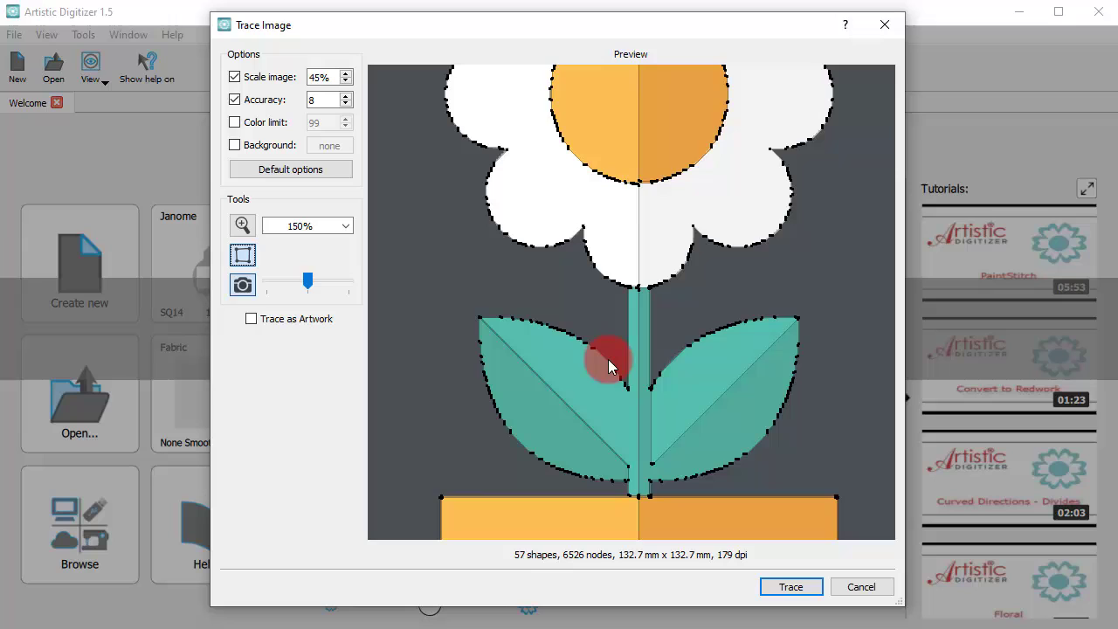
pyautogui.click(790, 587)
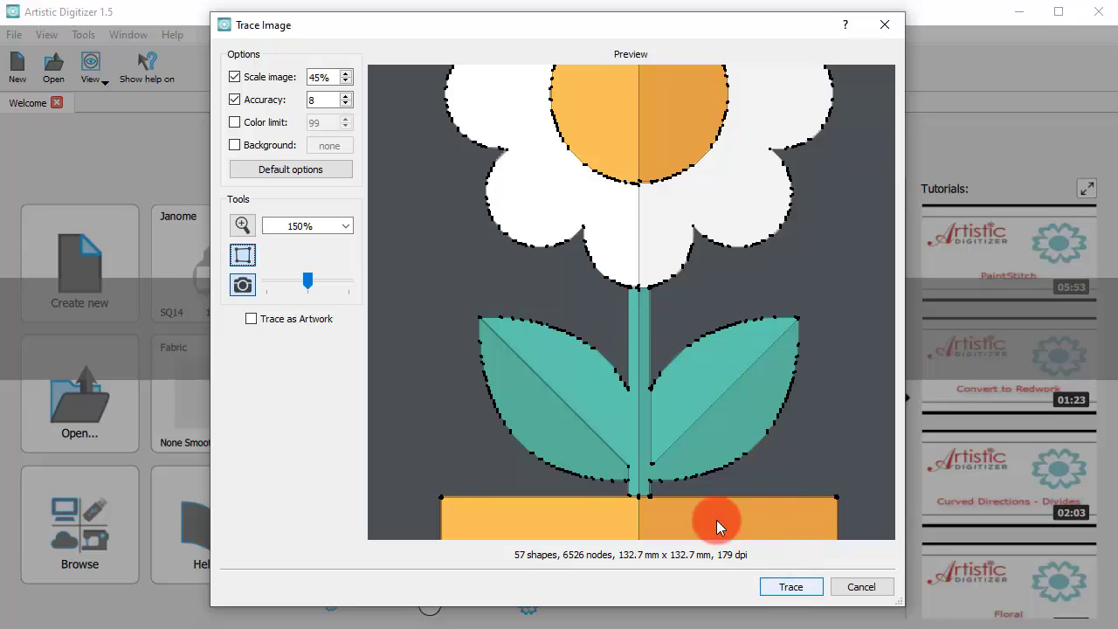
# Return trace Accuracy to 5, giving 28 shapes and 365 nodes
pyautogui.moveTo(332, 103); pyautogui.dragTo(271, 105)
pyautogui.write('5')
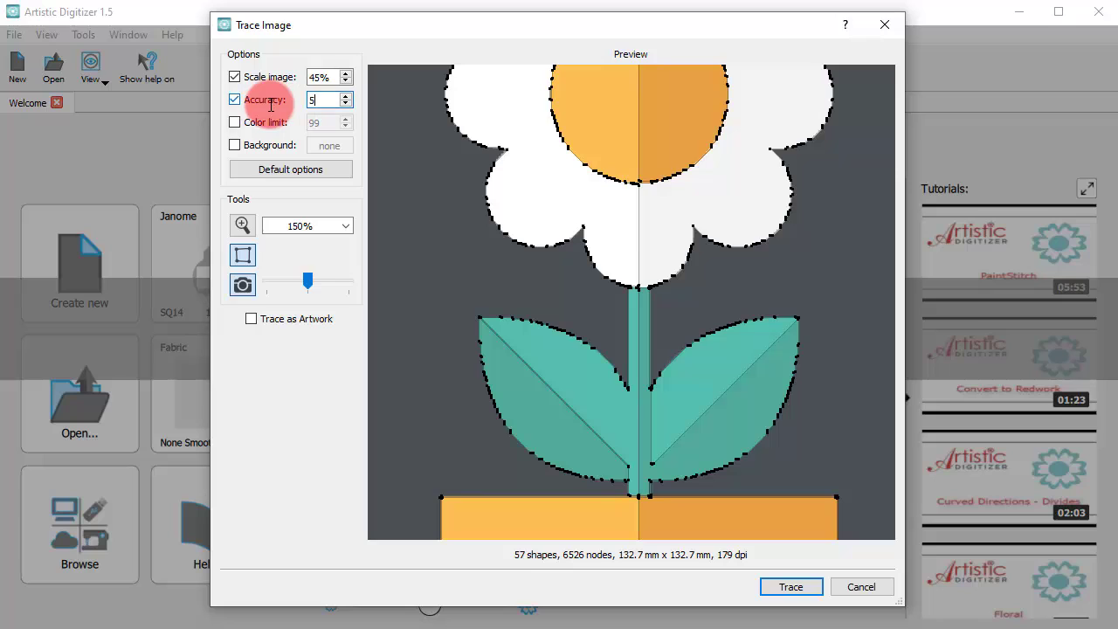
pyautogui.press('Tab')
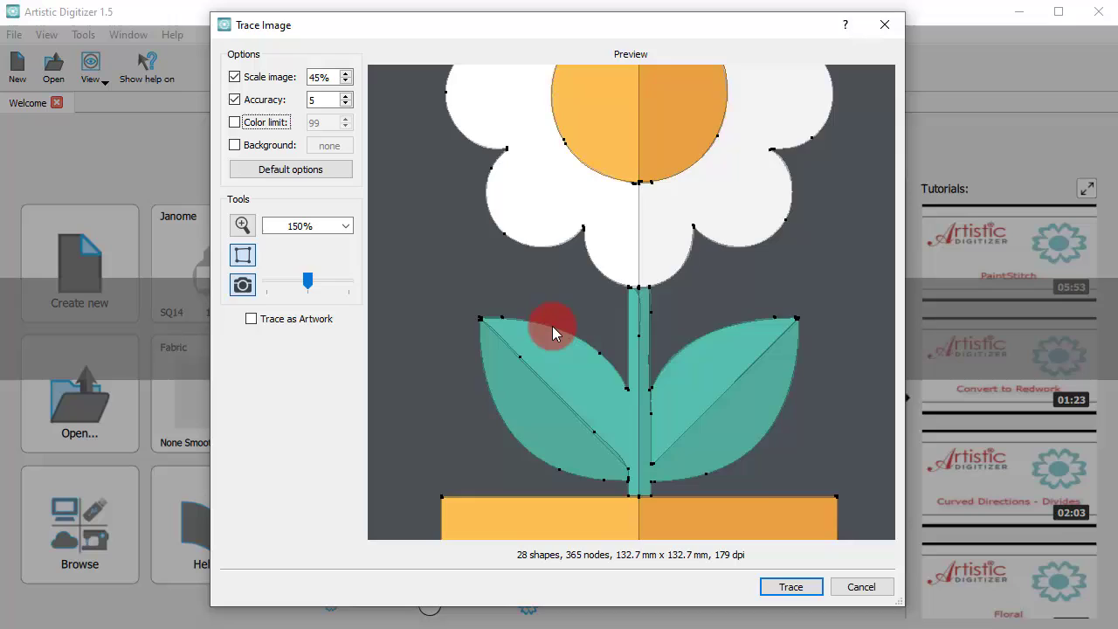
pyautogui.scroll(2, 552, 325)
pyautogui.scroll(-3, 520, 311)
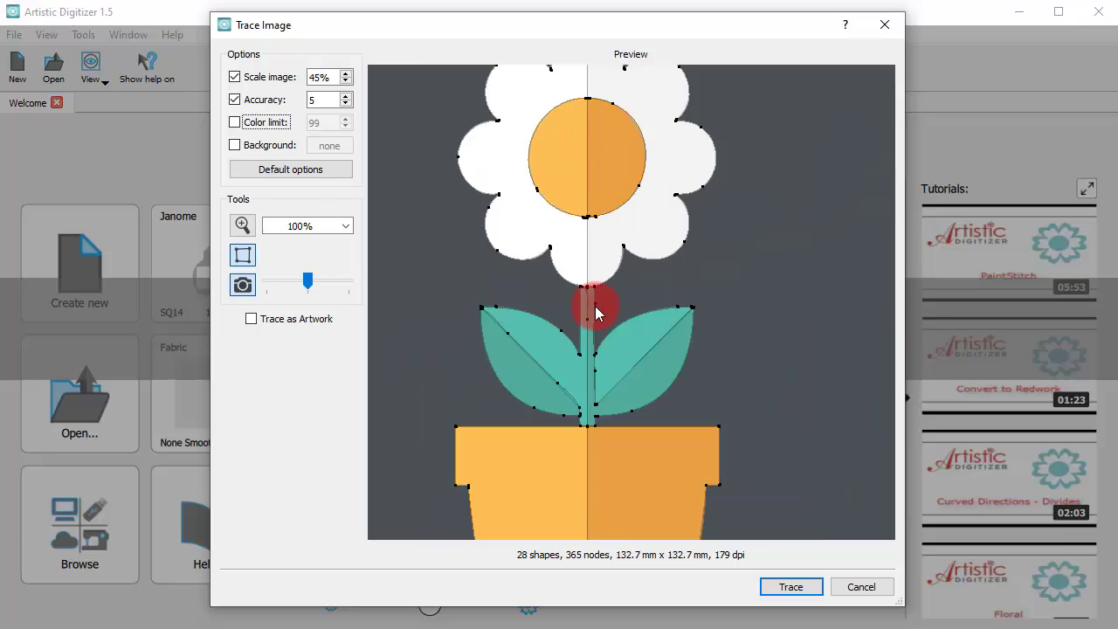
# Enable Color limit, trying values 6 and then 3
pyautogui.click(234, 122)
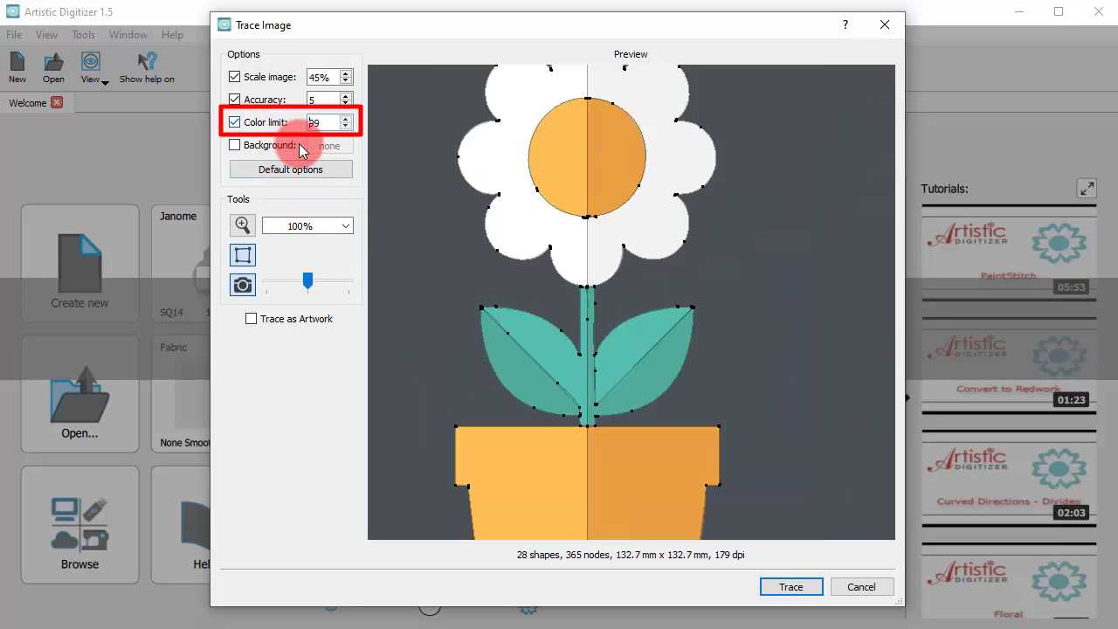
pyautogui.click(328, 123)
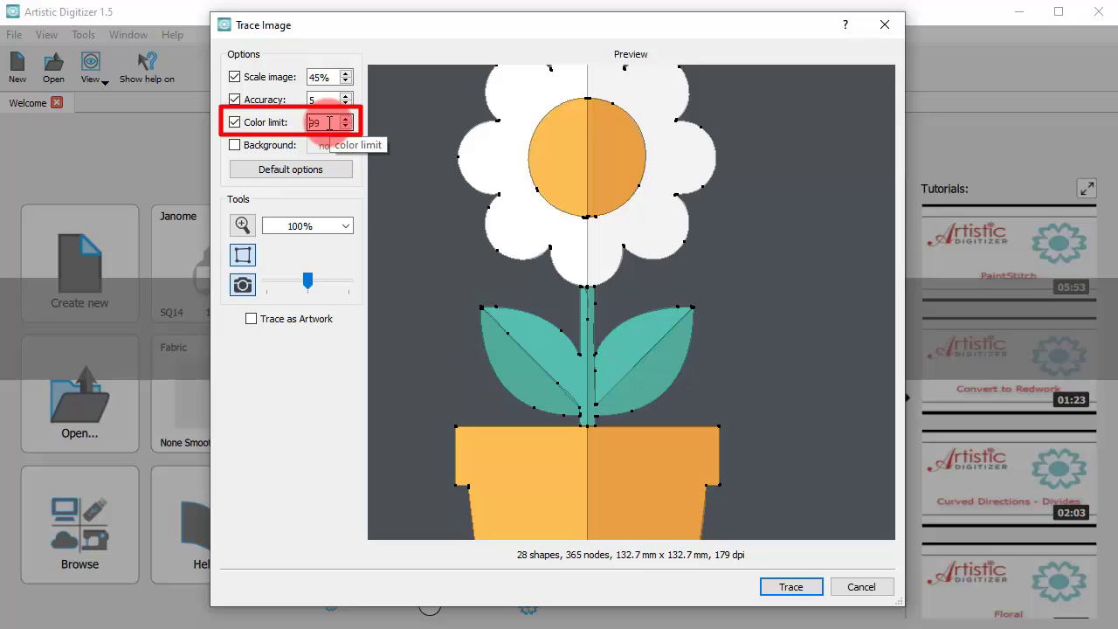
pyautogui.doubleClick(328, 123)
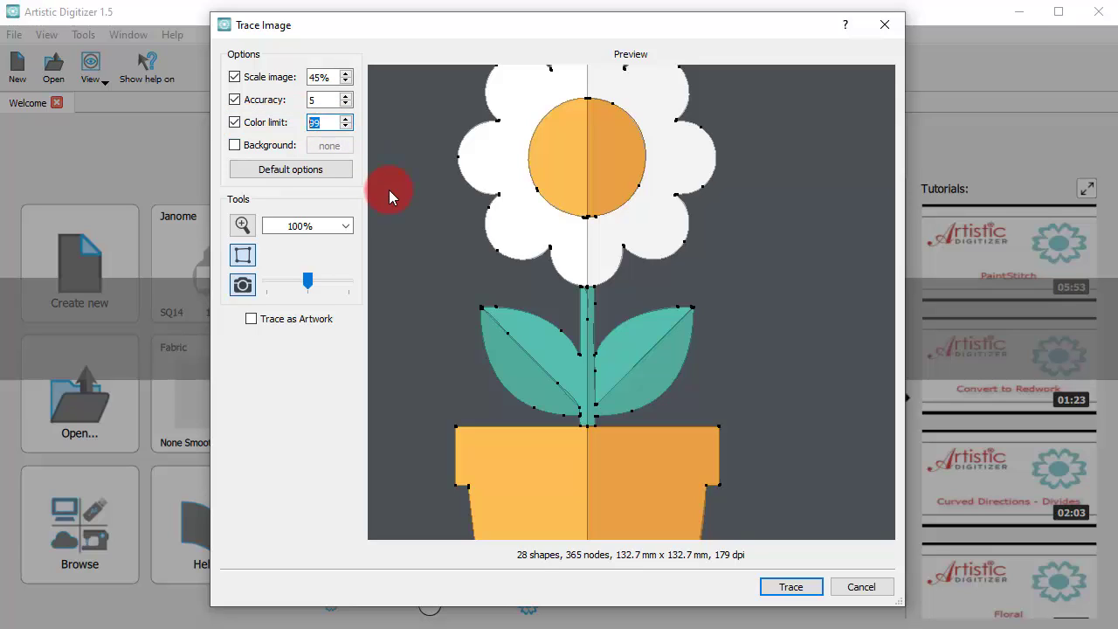
pyautogui.write('6')
pyautogui.press('Tab')
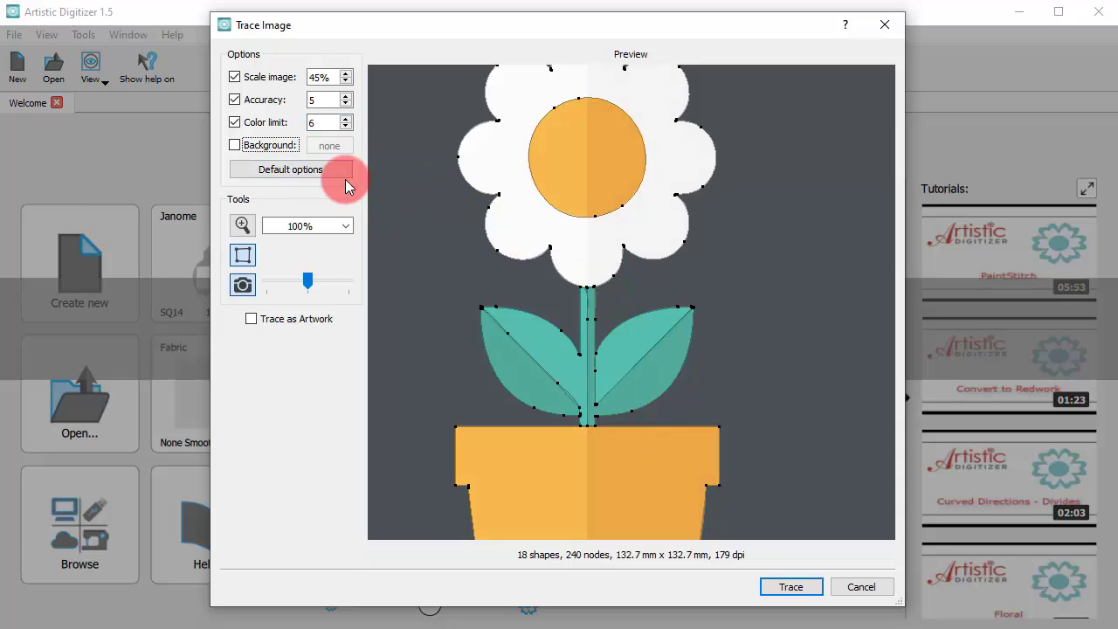
pyautogui.doubleClick(317, 122)
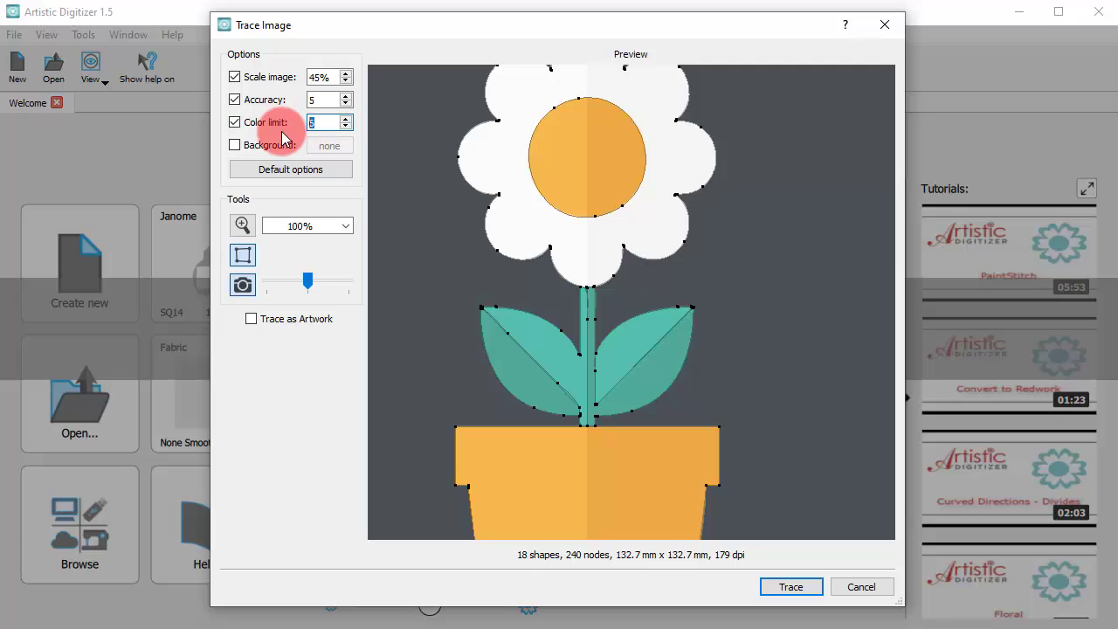
pyautogui.write('3')
pyautogui.press('Tab')
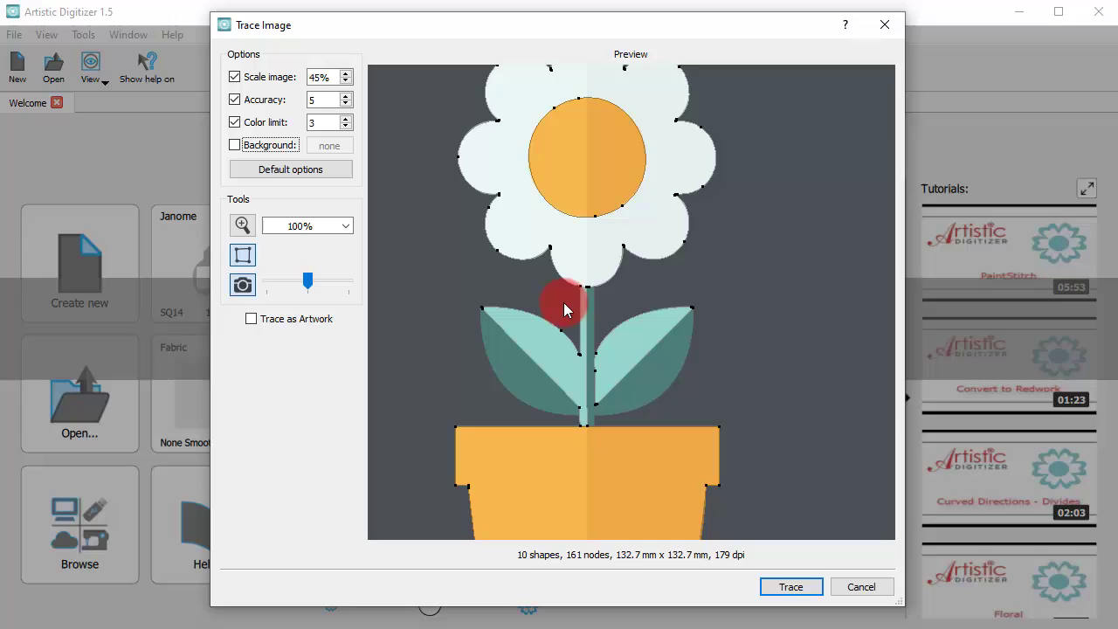
# Set Color limit to 15, giving 25 shapes and 295 nodes
pyautogui.doubleClick(317, 121)
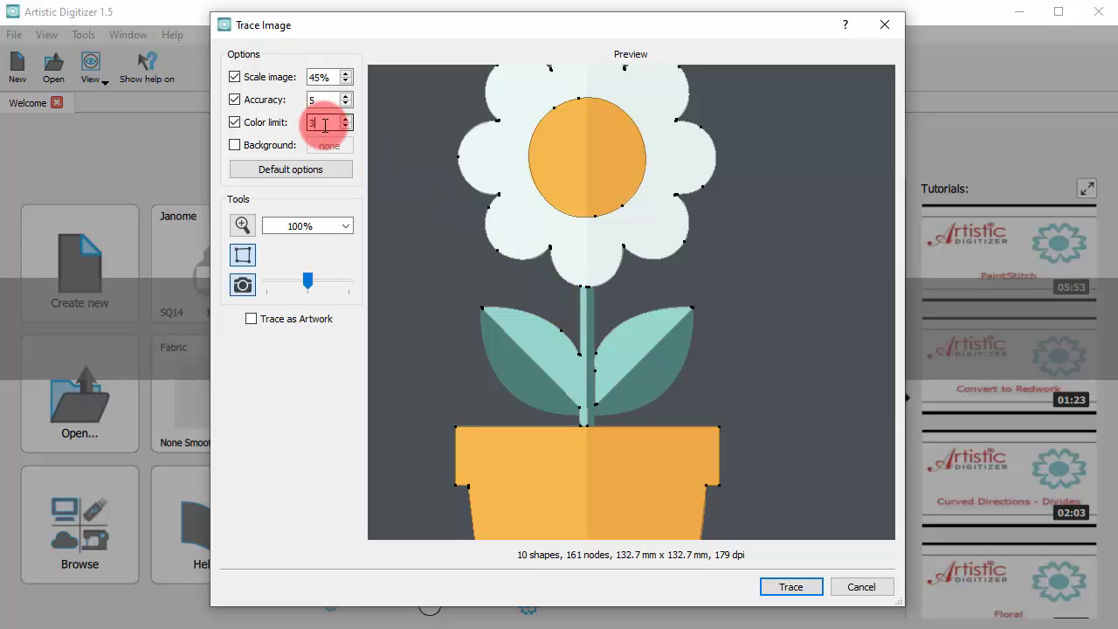
pyautogui.write('15')
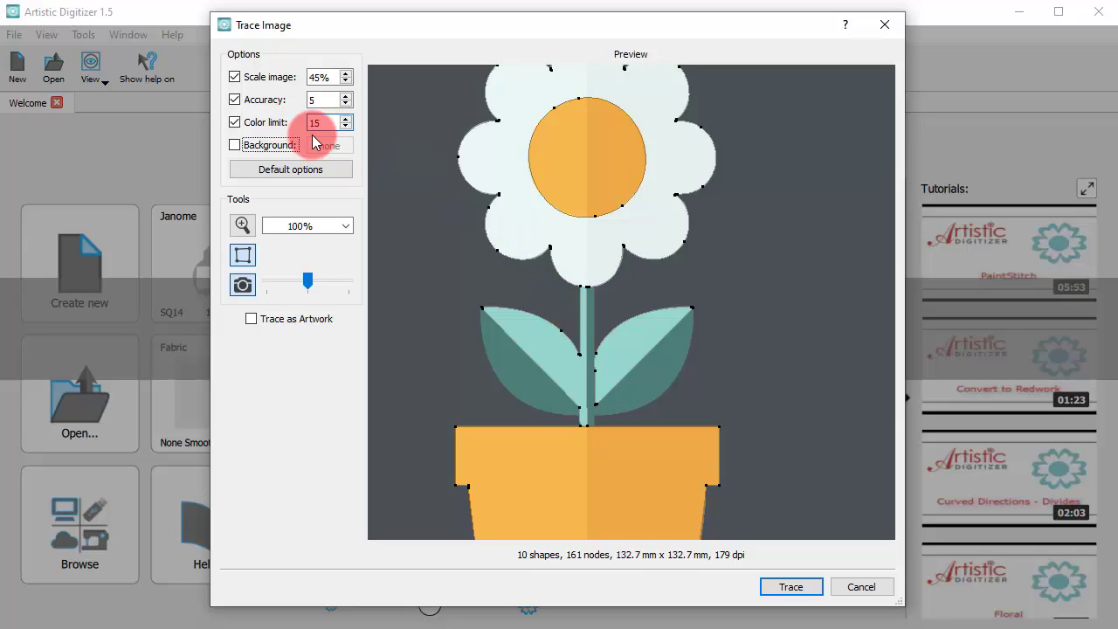
pyautogui.press('Tab')
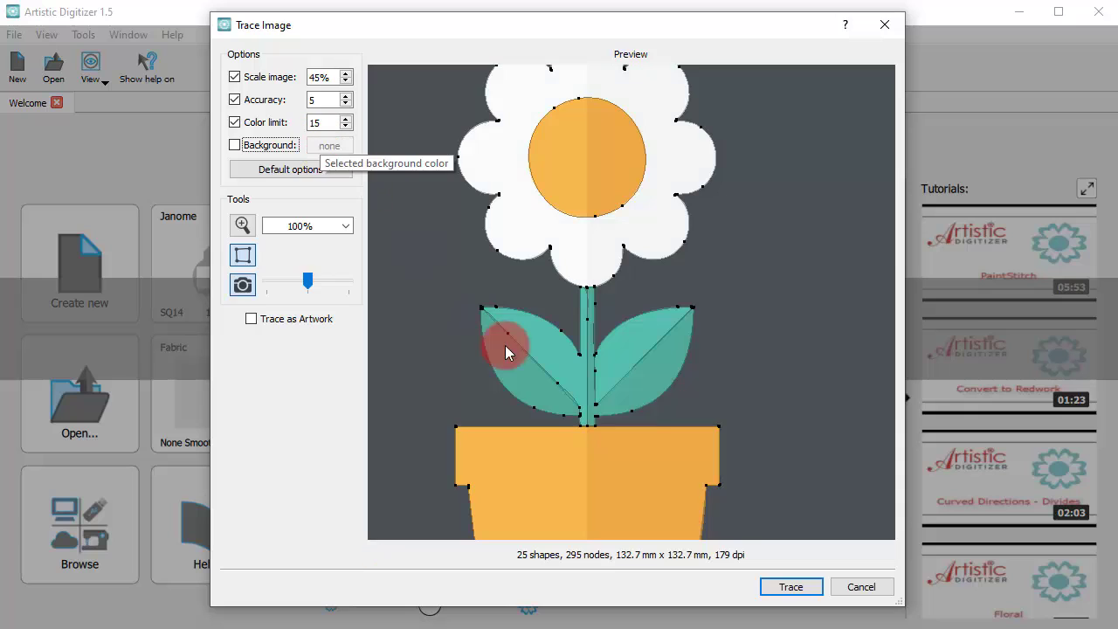
# Enable Background and sample the dark grey backdrop as the colour to remove
pyautogui.click(234, 145)
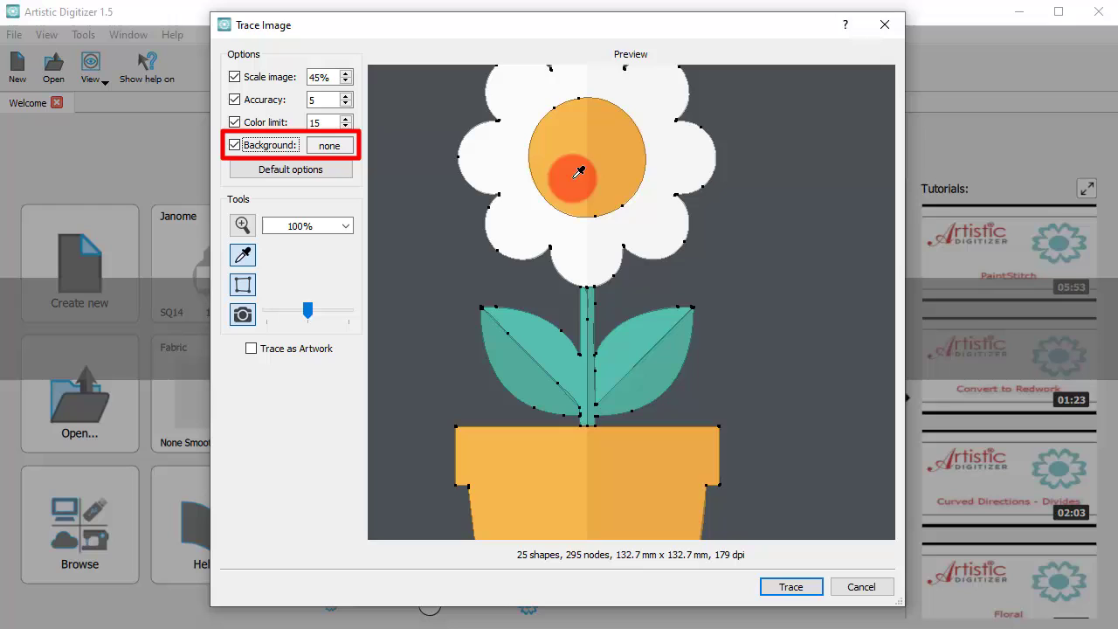
pyautogui.click(444, 203)
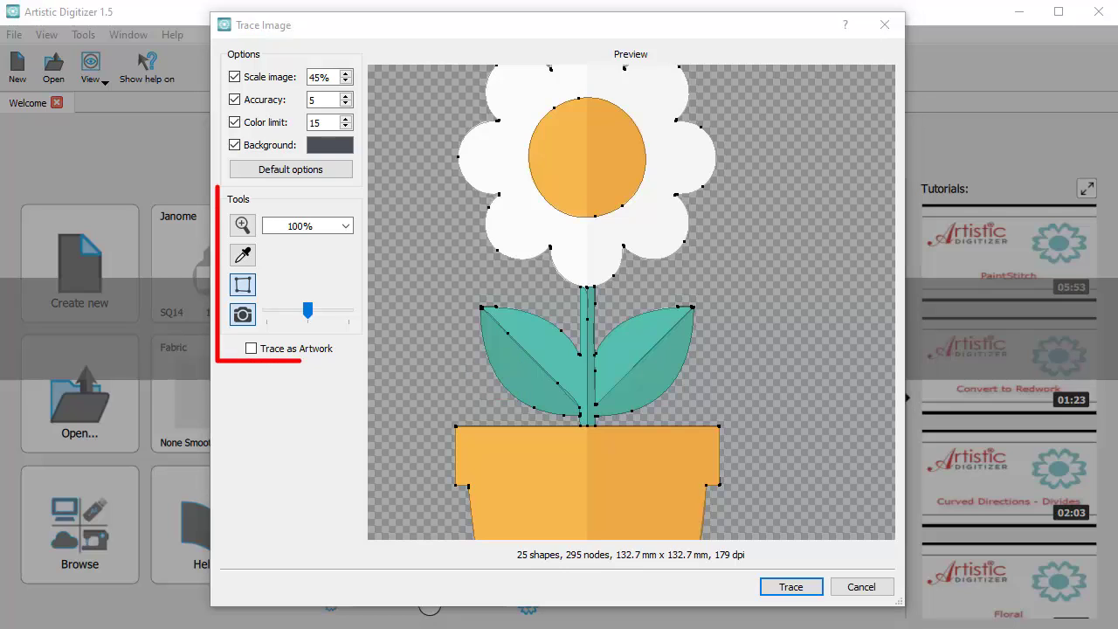
pyautogui.click(703, 592)
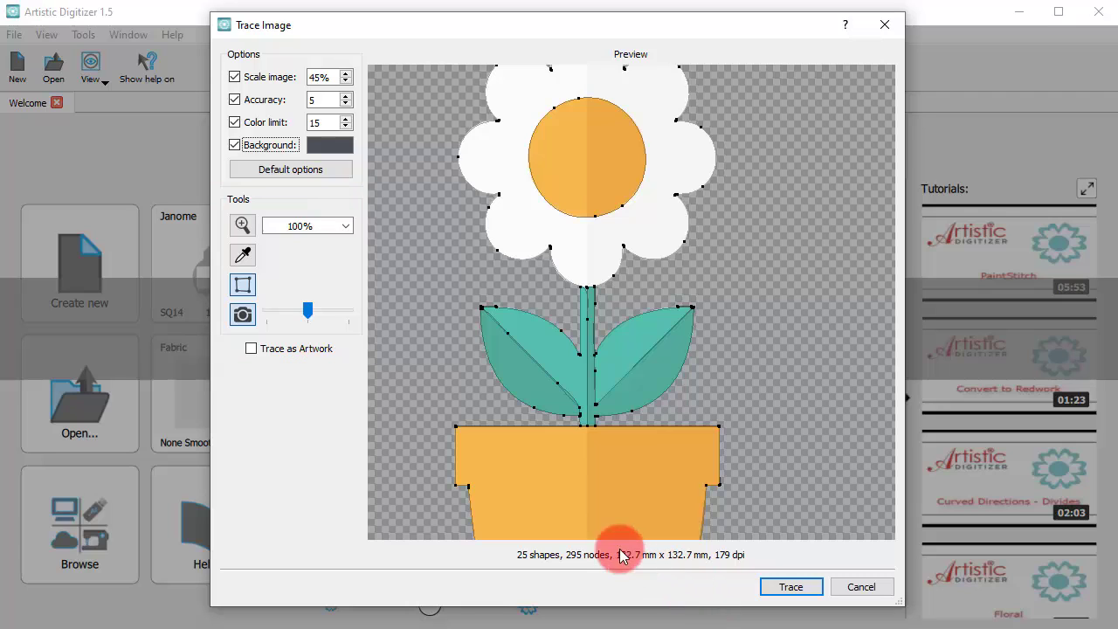
# Zoom the preview onto the flower head, then to 200% on the leaves and stem
pyautogui.click(249, 227)
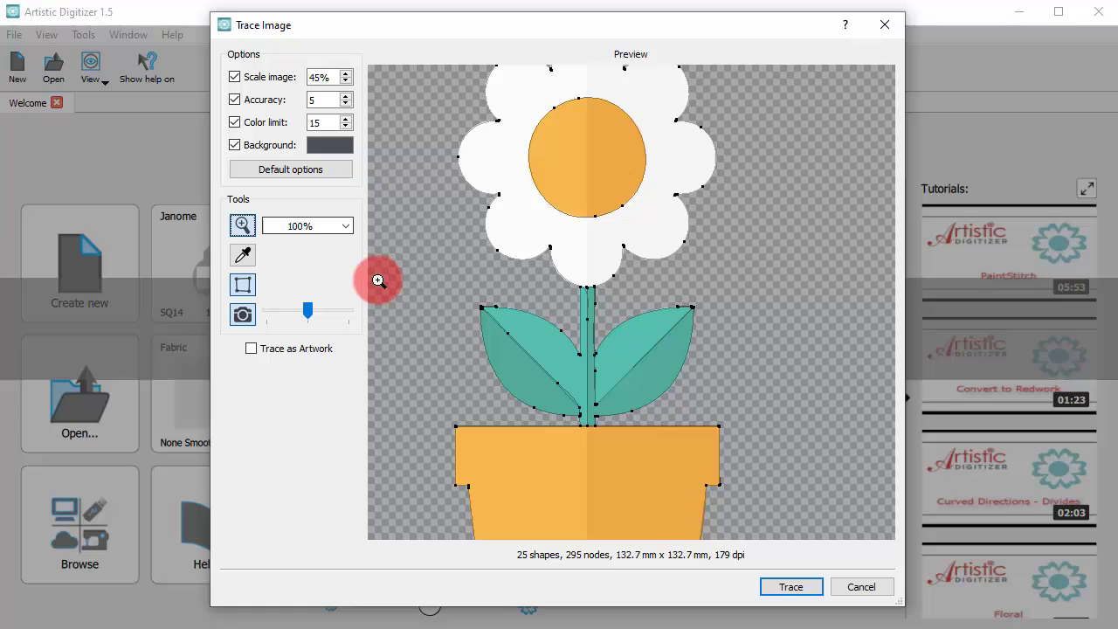
pyautogui.moveTo(479, 98); pyautogui.dragTo(636, 401)
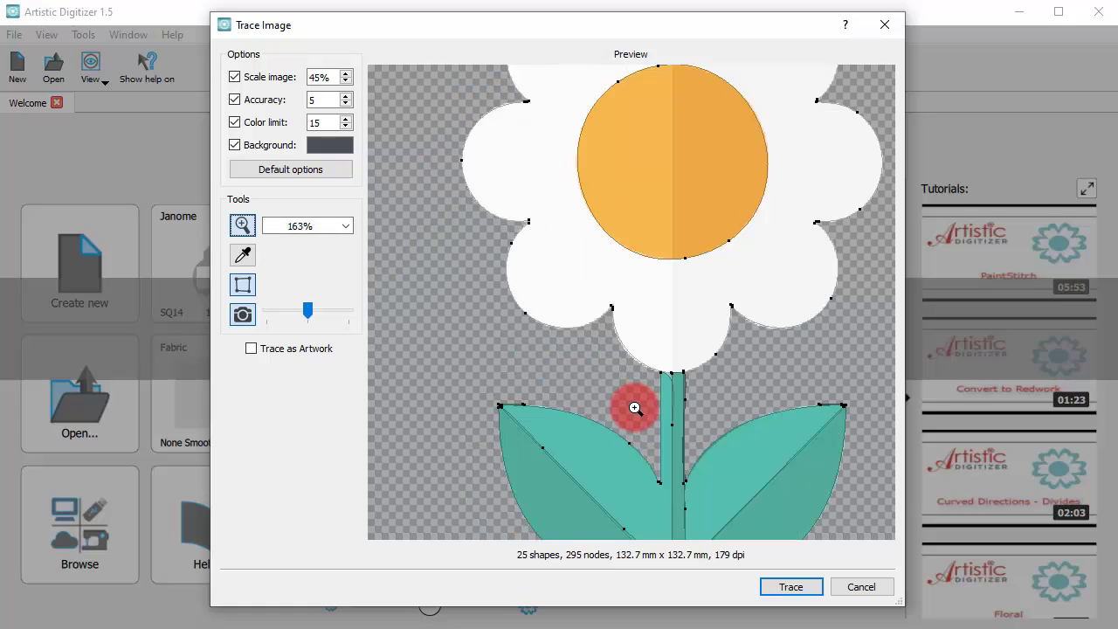
pyautogui.click(347, 228)
pyautogui.moveTo(345, 229); pyautogui.dragTo(308, 297)
pyautogui.moveTo(347, 227); pyautogui.dragTo(295, 329)
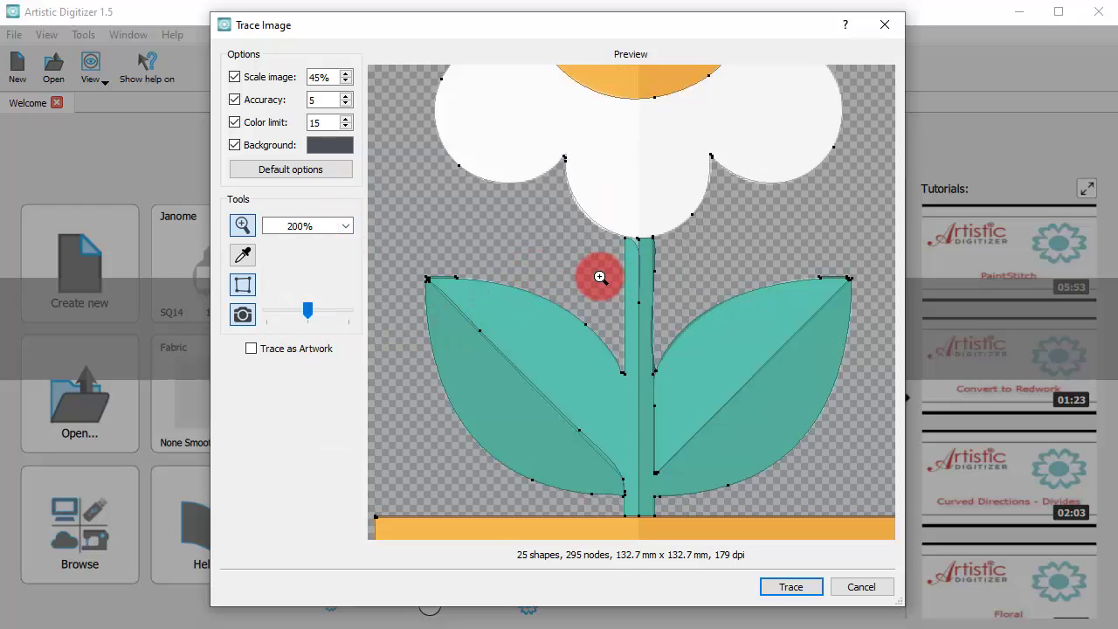
pyautogui.scroll(-5, 576, 277)
pyautogui.scroll(4, 569, 281)
pyautogui.scroll(-3, 550, 287)
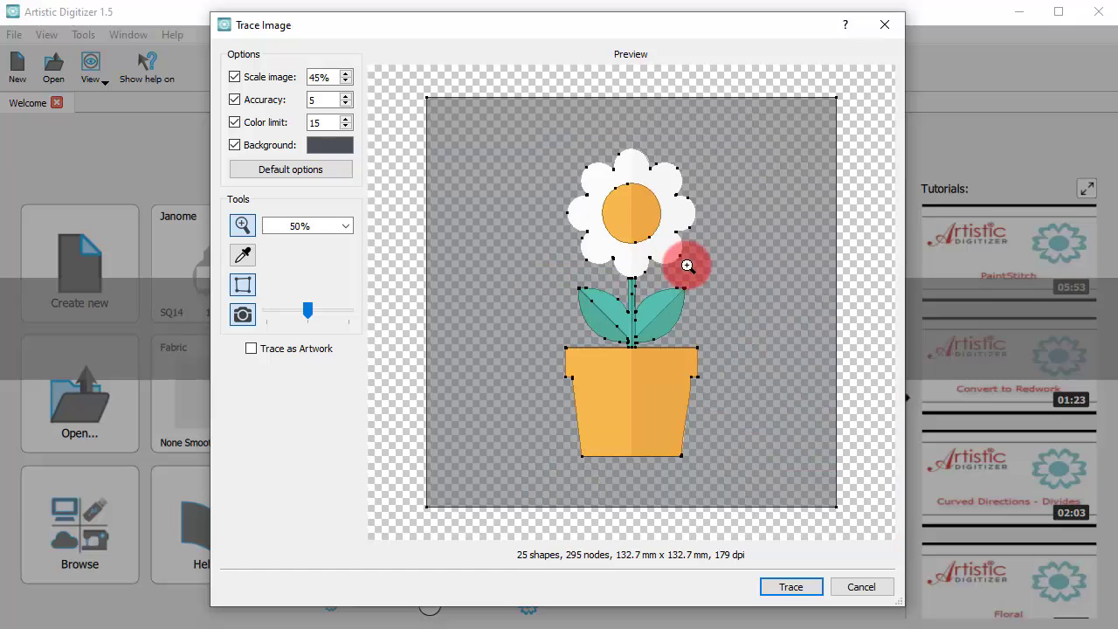
pyautogui.scroll(3, 691, 257)
pyautogui.scroll(-4, 686, 259)
pyautogui.scroll(3, 632, 457)
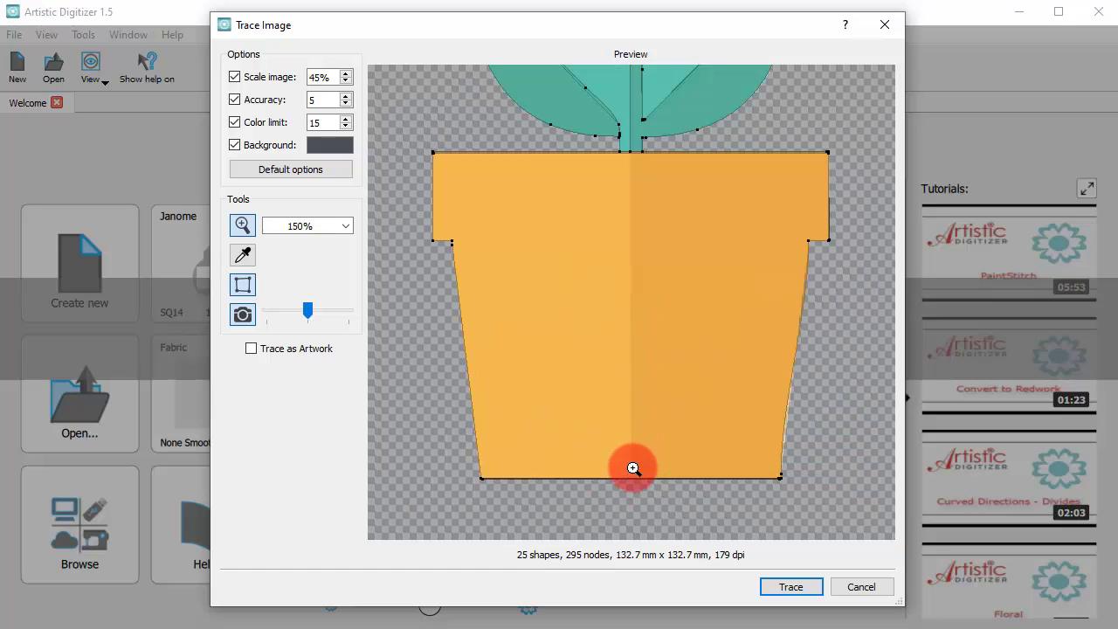
pyautogui.scroll(-3, 634, 462)
pyautogui.scroll(-1, 624, 237)
pyautogui.scroll(4, 654, 235)
pyautogui.scroll(-3, 653, 235)
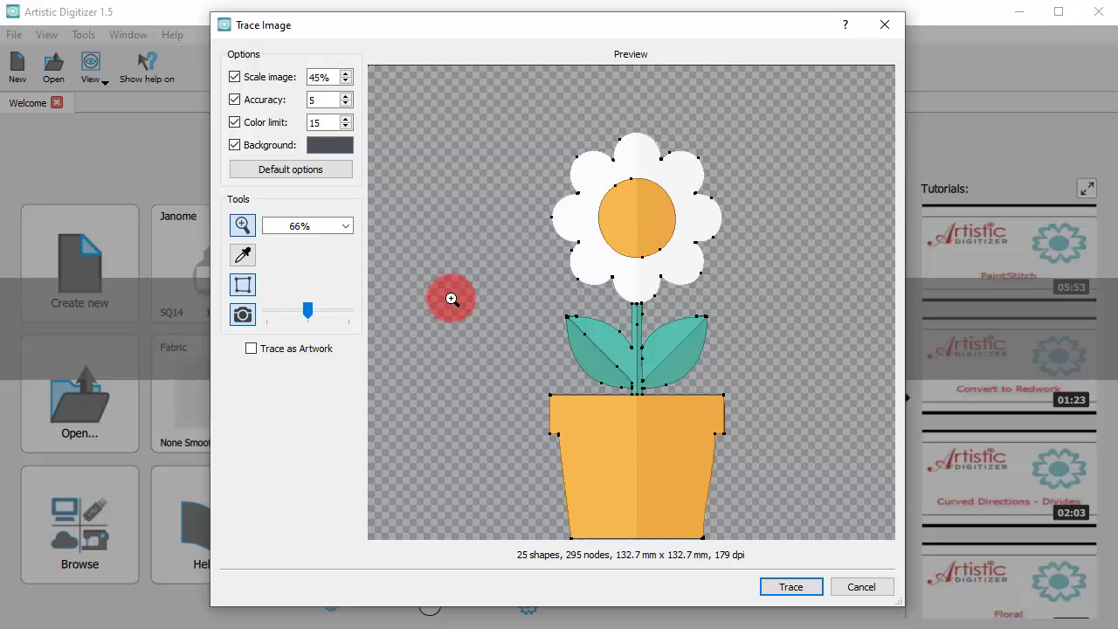
pyautogui.click(245, 284)
pyautogui.click(634, 370)
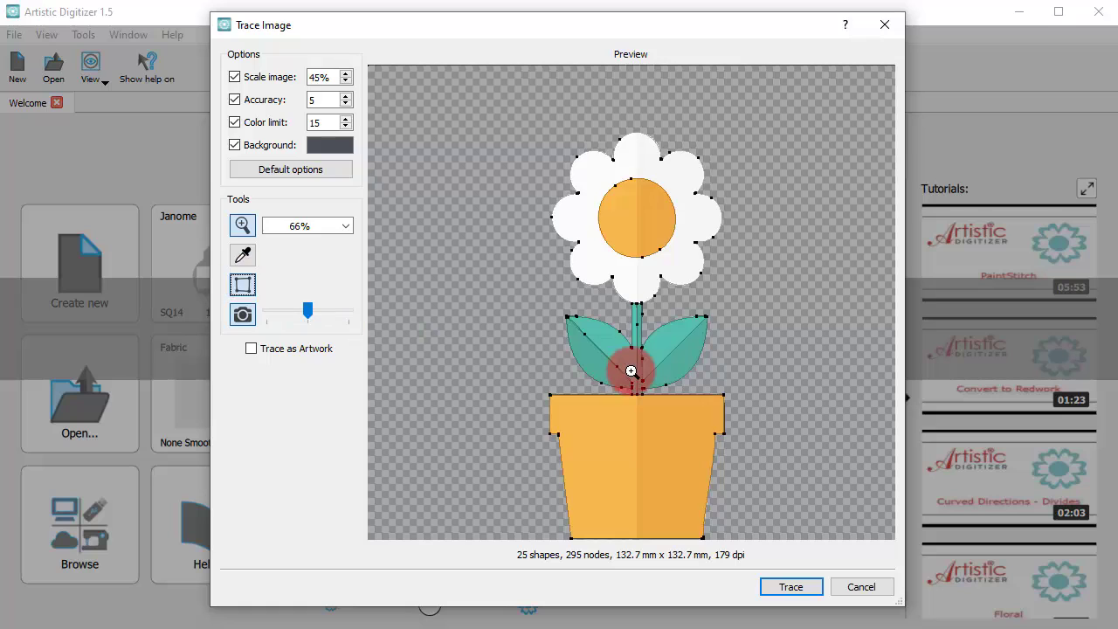
pyautogui.click(243, 289)
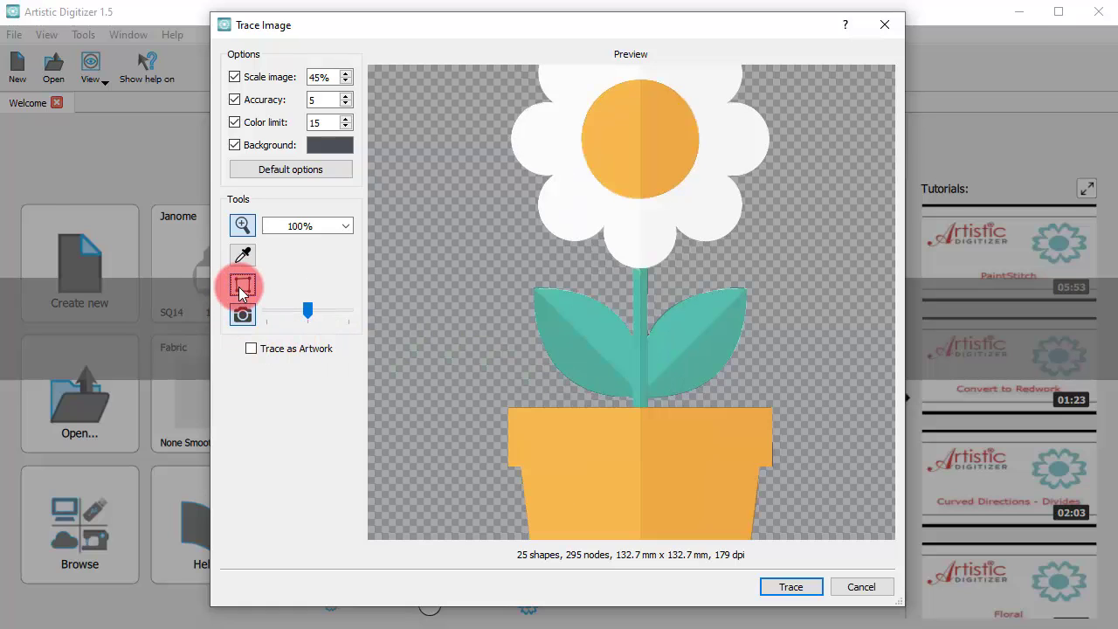
pyautogui.click(248, 332)
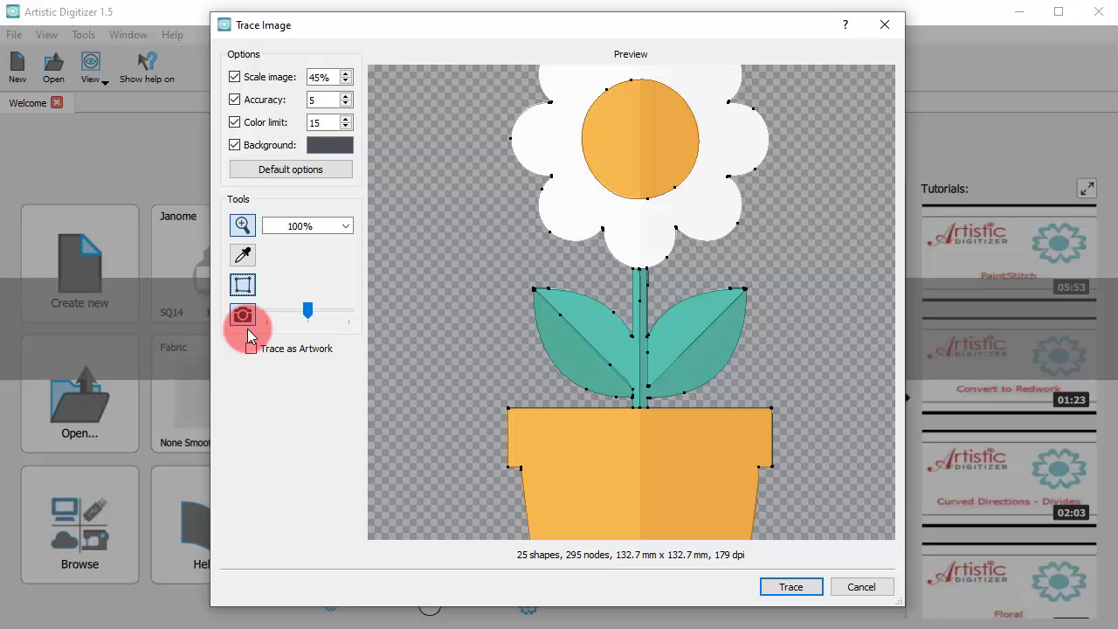
pyautogui.click(248, 316)
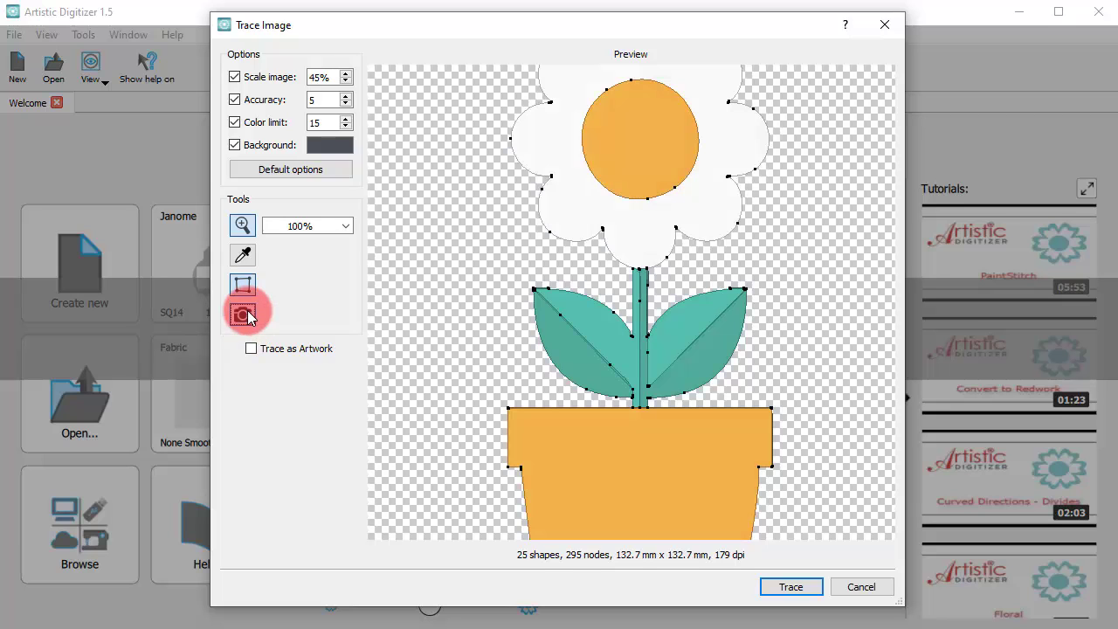
pyautogui.moveTo(304, 329); pyautogui.dragTo(359, 320)
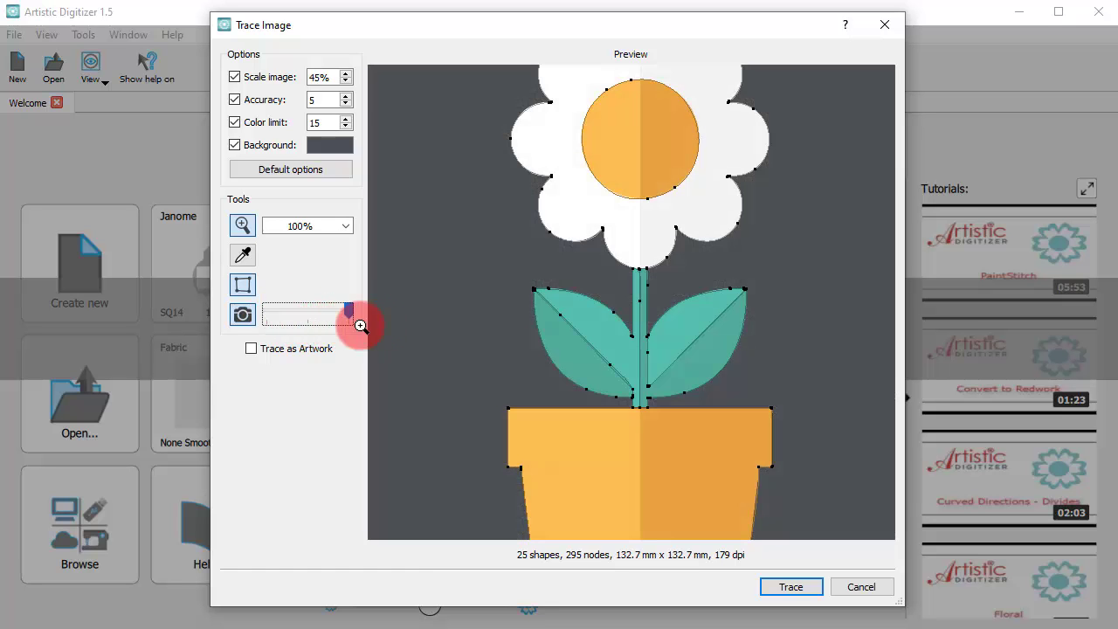
pyautogui.click(252, 319)
pyautogui.click(252, 319)
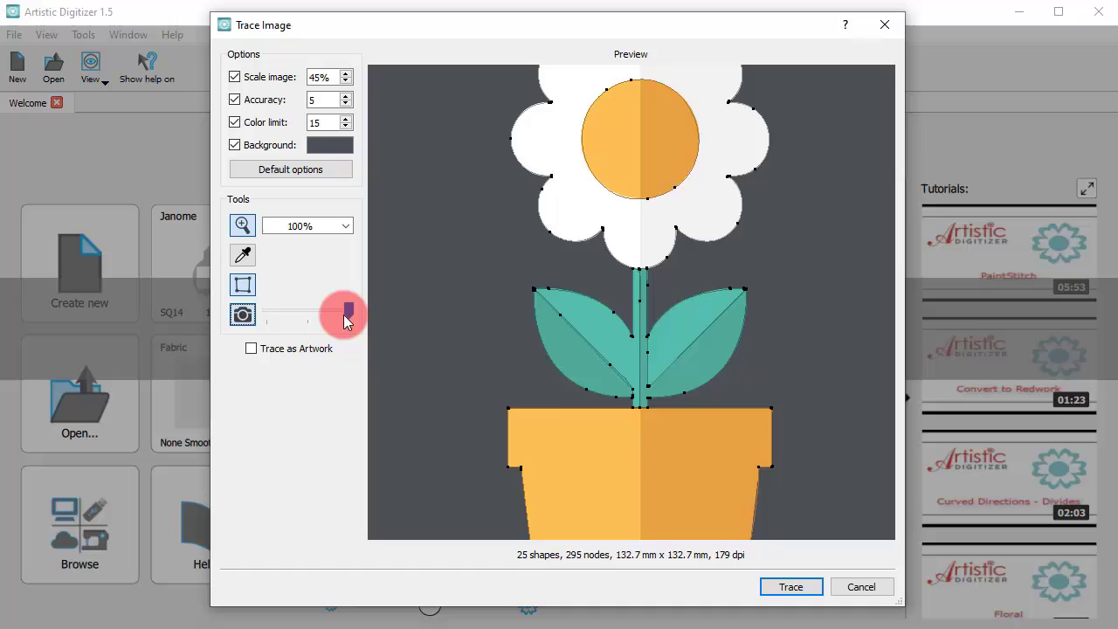
pyautogui.moveTo(348, 321); pyautogui.dragTo(313, 316)
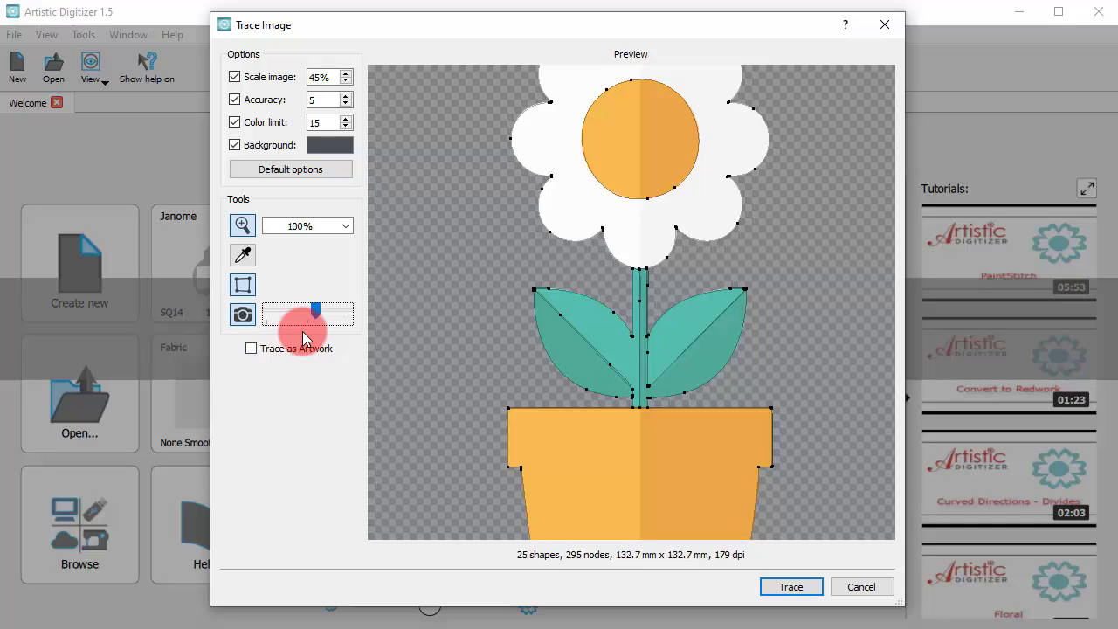
# Leave Trace as Artwork off and trace the image into new design New 10
pyautogui.click(308, 347)
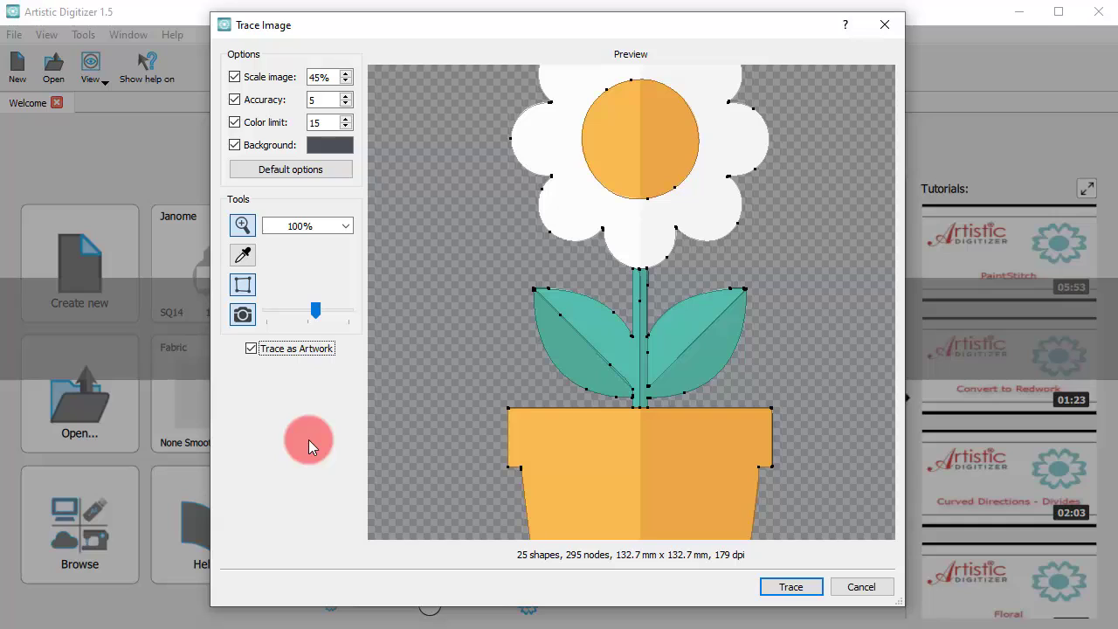
pyautogui.click(303, 364)
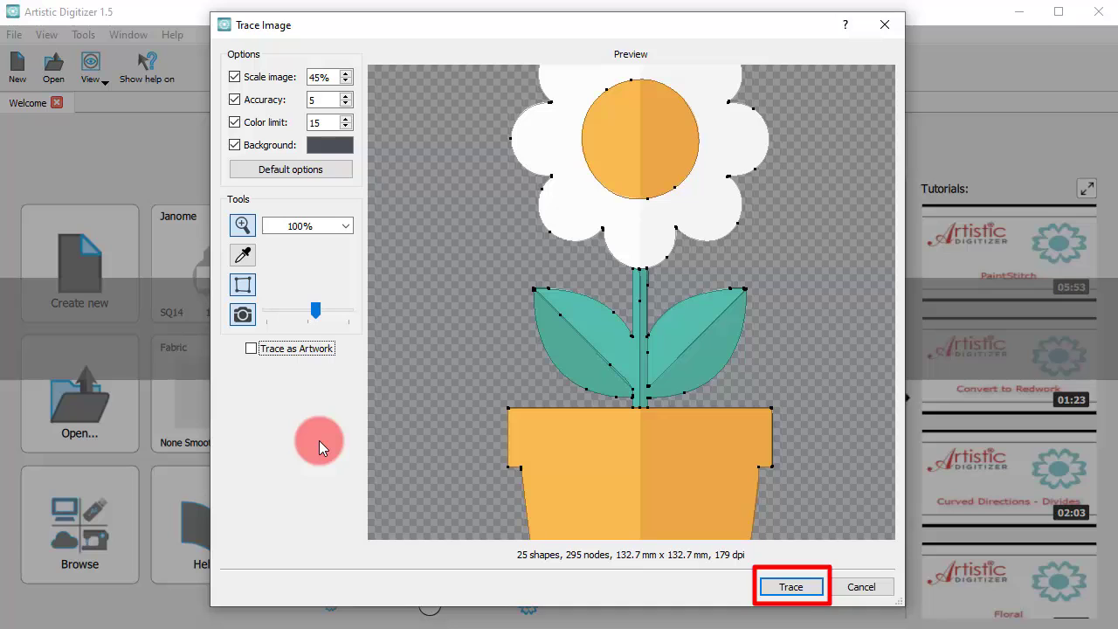
pyautogui.click(780, 588)
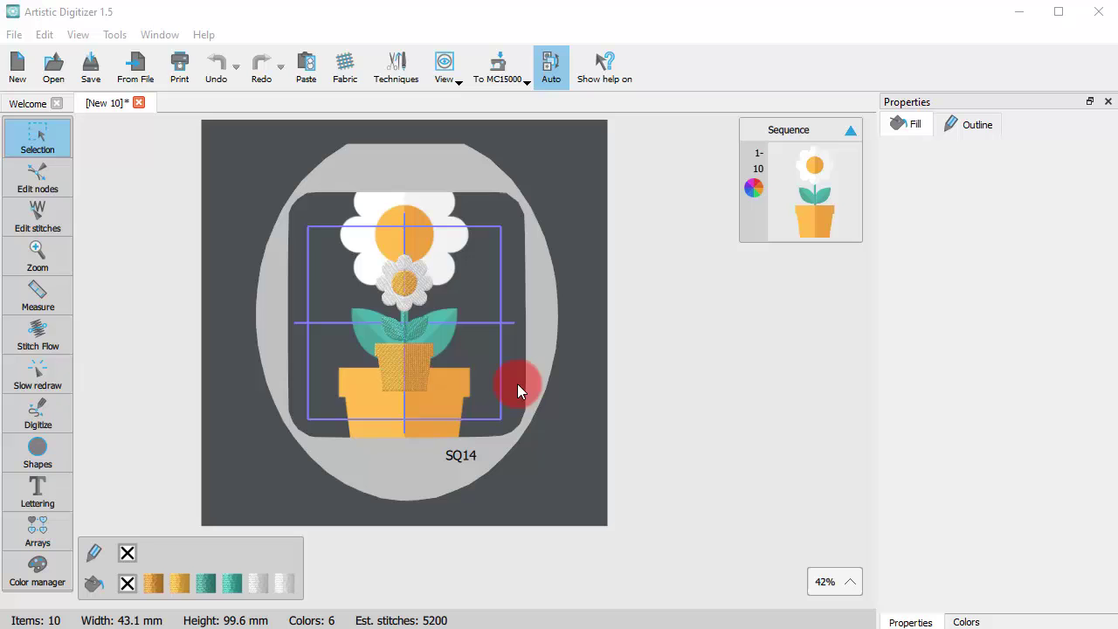
# Set View > Backdrop to Hidden and zoom in on the stitched flower
pyautogui.click(445, 77)
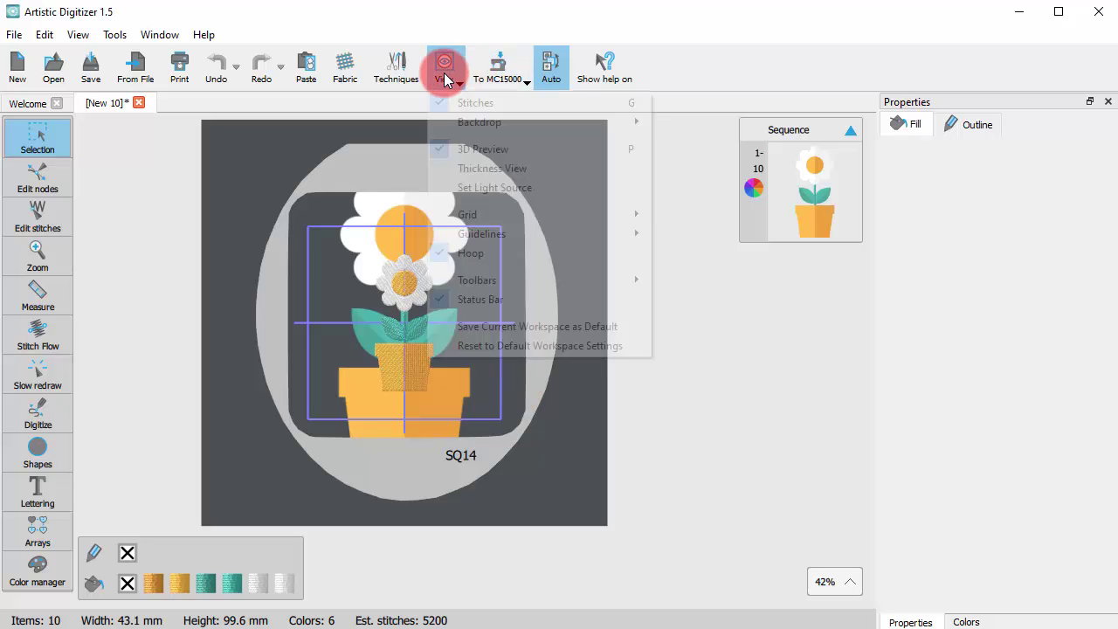
pyautogui.moveTo(600, 118)
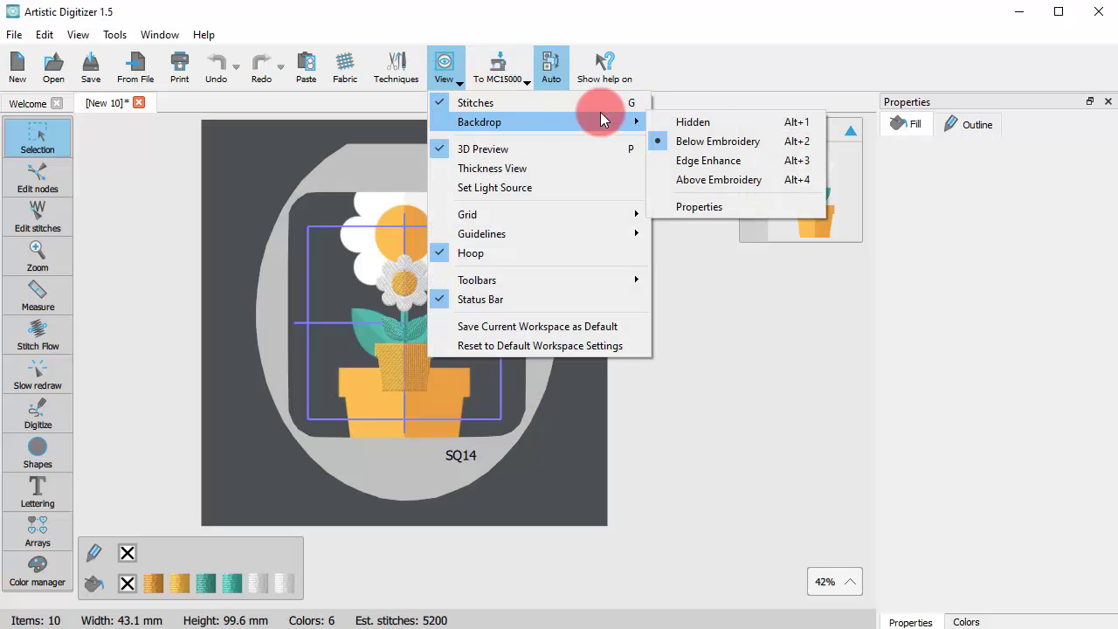
pyautogui.click(725, 122)
pyautogui.scroll(5, 403, 322)
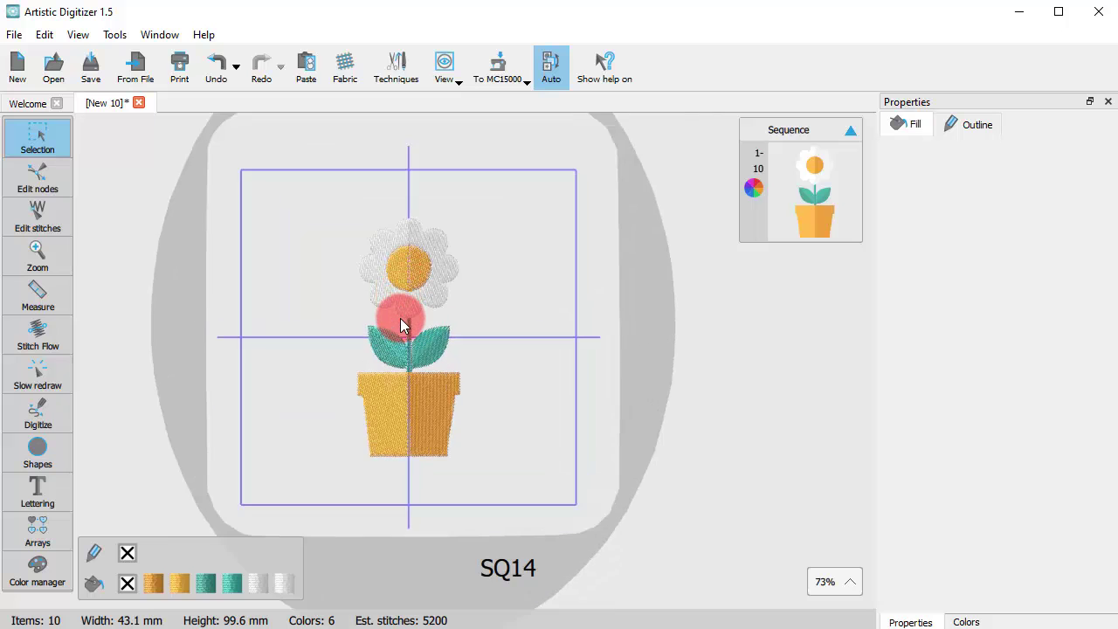
pyautogui.scroll(1, 409, 443)
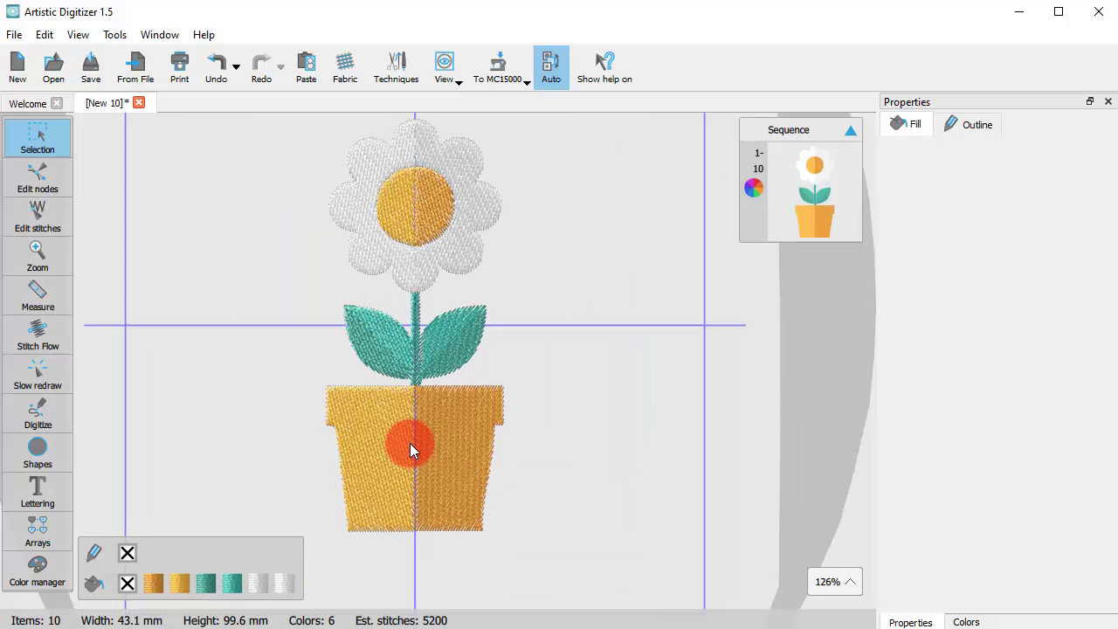
pyautogui.scroll(-1, 410, 443)
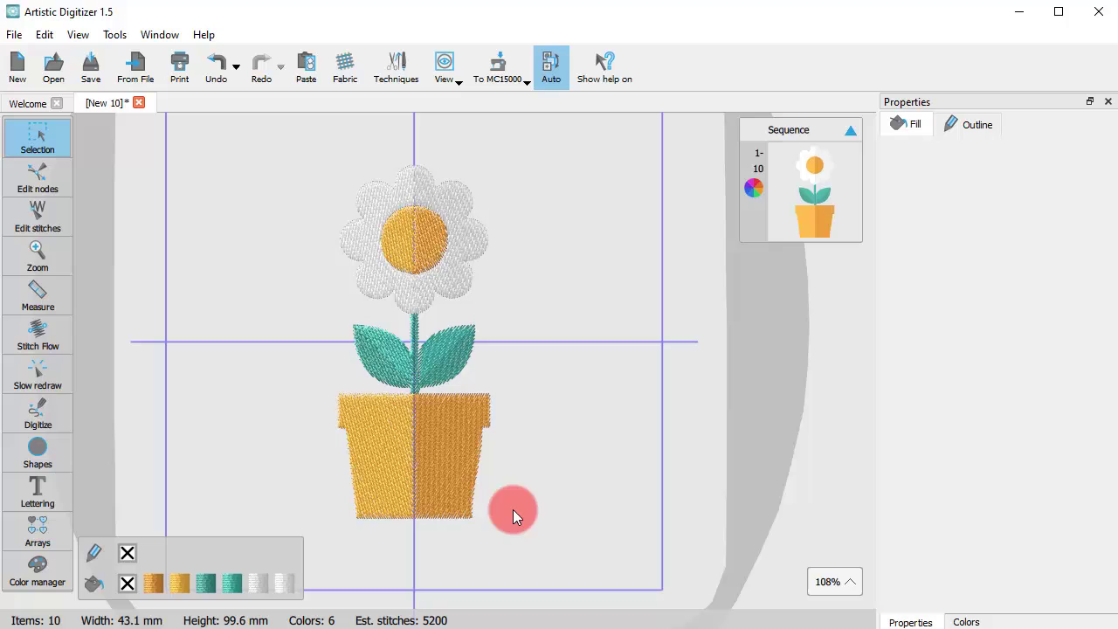
# Weld the two petal halves and the two flower-centre halves with Shaping > Weld
pyautogui.click(466, 267)
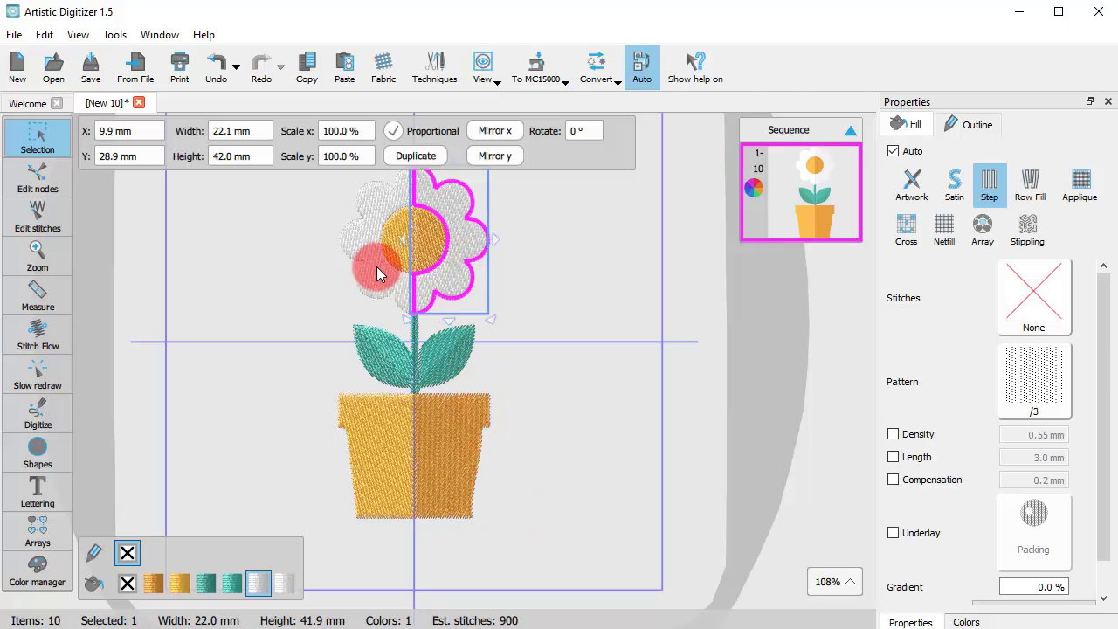
pyautogui.keyDown('ctrl'); pyautogui.click(376, 267); pyautogui.keyUp('ctrl')
pyautogui.click(496, 69)
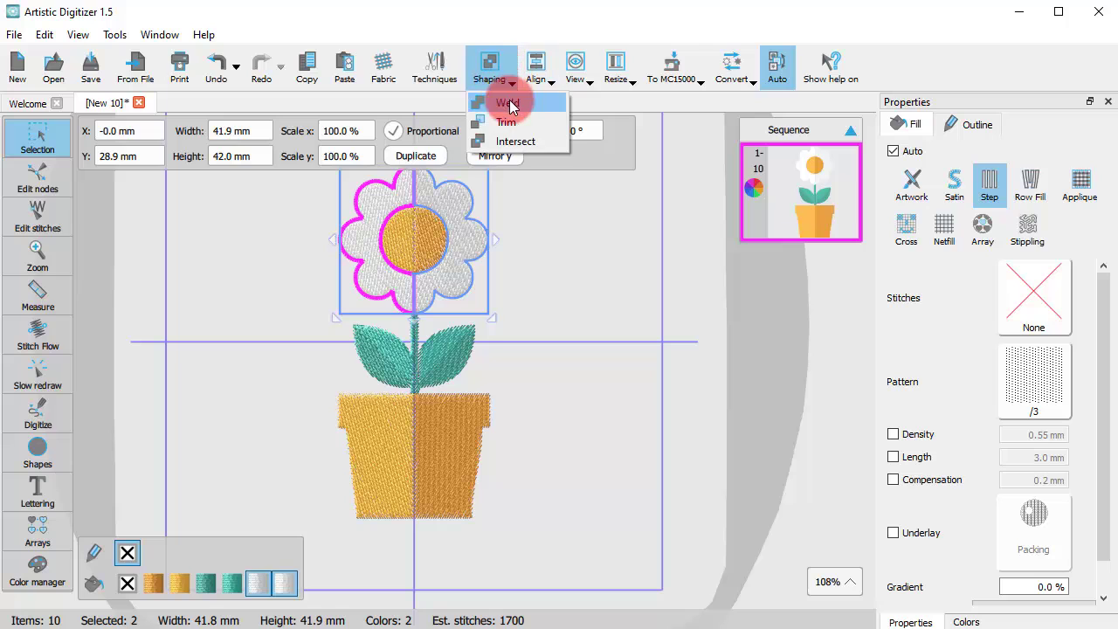
pyautogui.click(511, 117)
pyautogui.click(431, 240)
pyautogui.keyDown('ctrl'); pyautogui.click(411, 248); pyautogui.keyUp('ctrl')
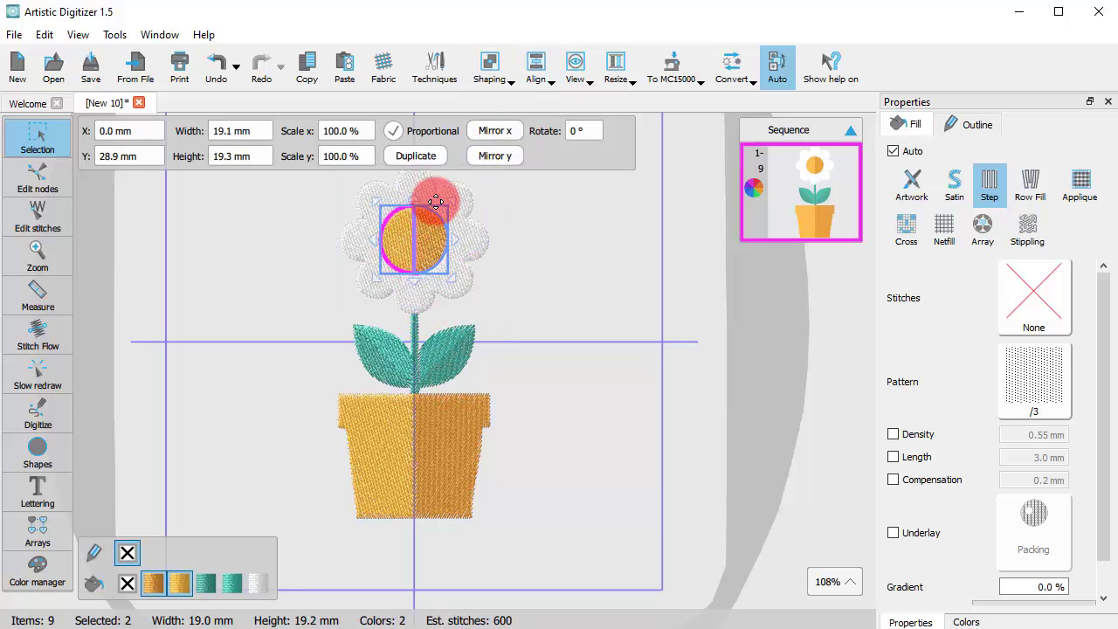
pyautogui.click(486, 63)
pyautogui.click(494, 131)
# Weld the two pot halves into a single piece
pyautogui.click(453, 465)
pyautogui.keyDown('ctrl'); pyautogui.click(384, 441); pyautogui.keyUp('ctrl')
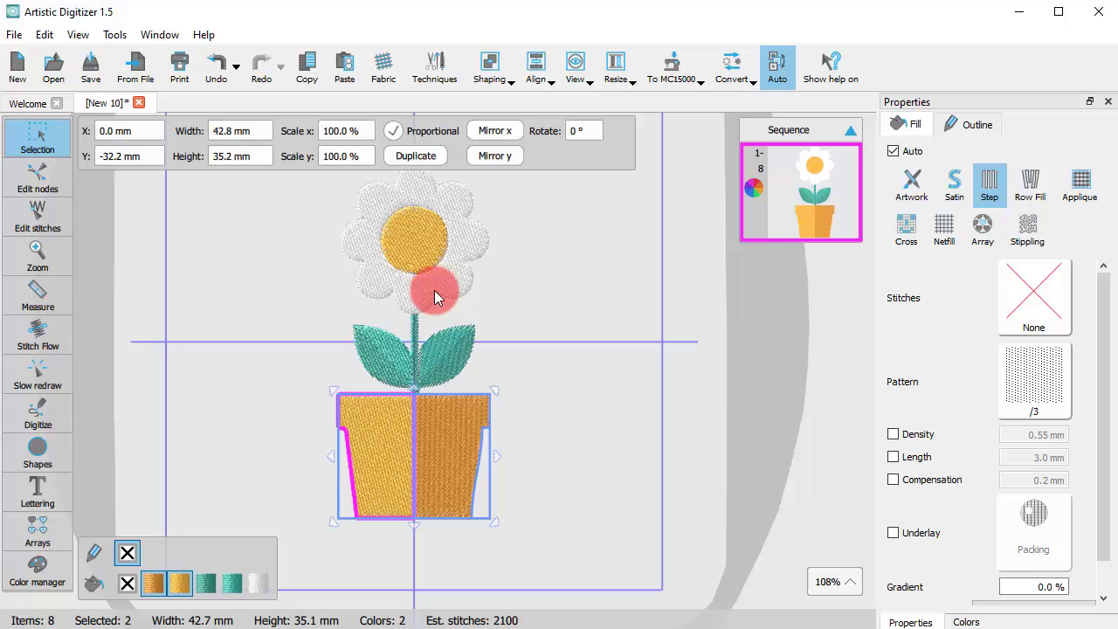
pyautogui.click(492, 63)
pyautogui.click(511, 123)
pyautogui.click(524, 295)
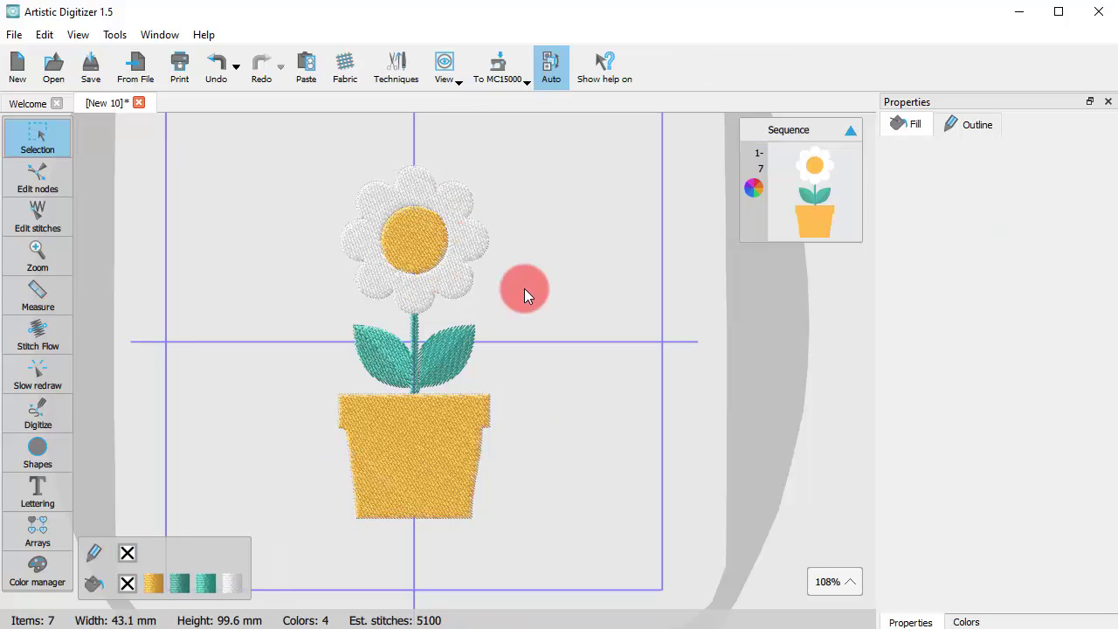
# Change the white petals from Step to Row Fill
pyautogui.click(485, 248)
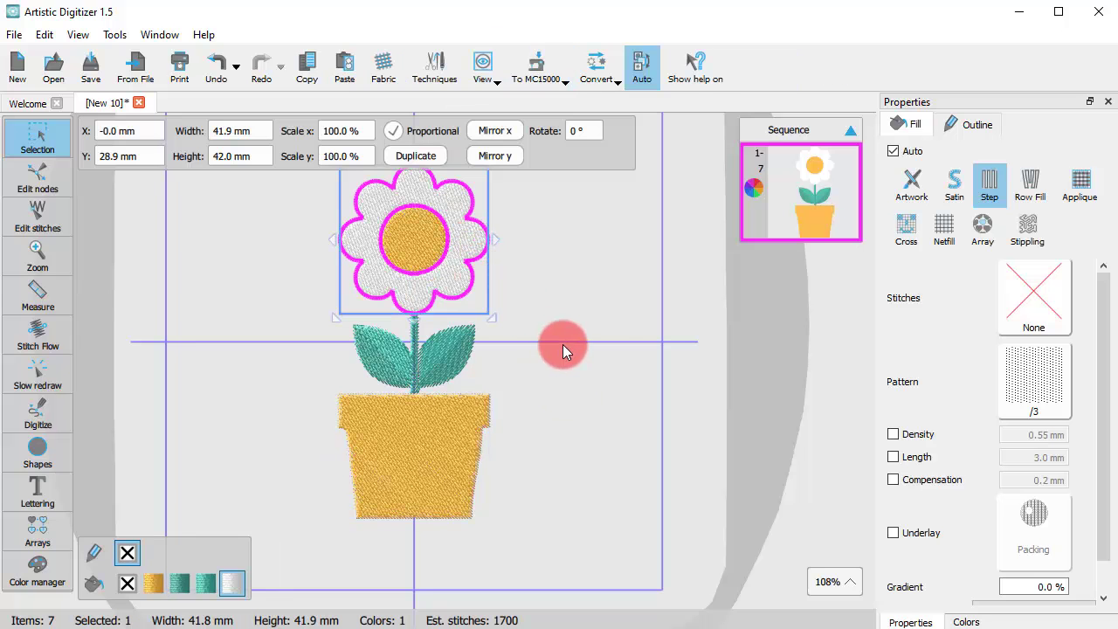
pyautogui.click(1038, 194)
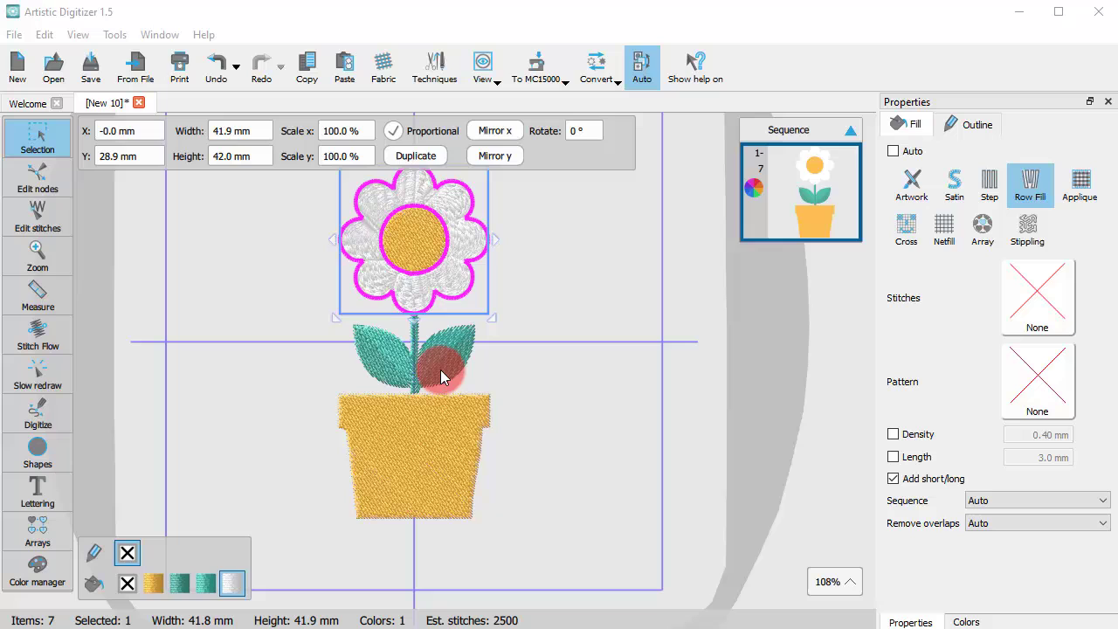
pyautogui.click(604, 374)
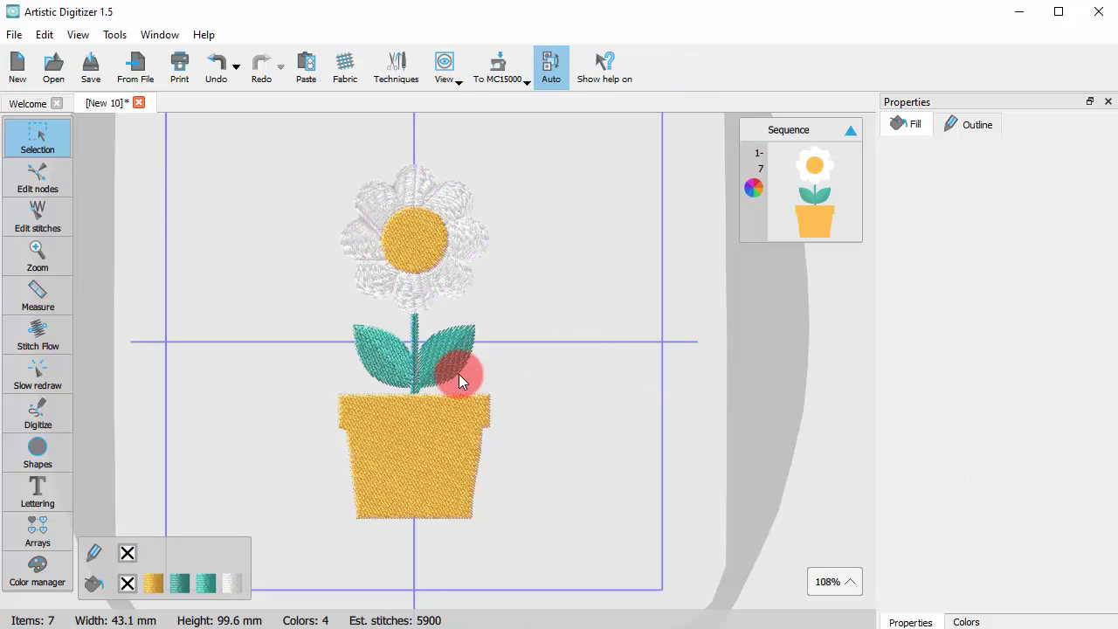
pyautogui.click(455, 362)
# Switch both leaves and the stem to Satin stitching
pyautogui.keyDown('shift'); pyautogui.click(374, 372); pyautogui.keyUp('shift')
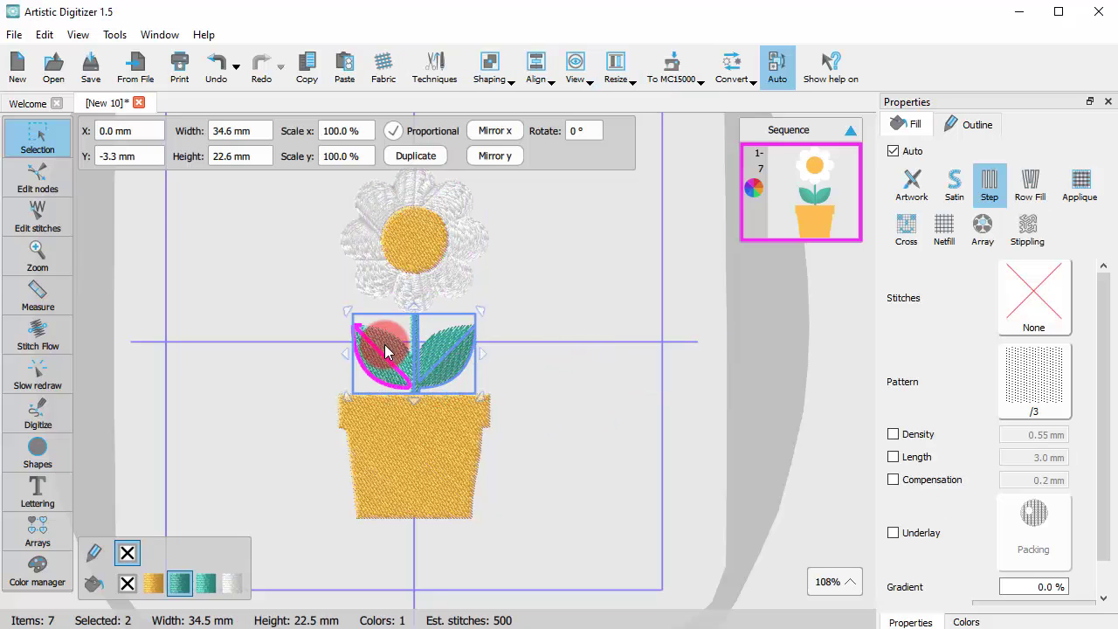
pyautogui.keyDown('shift'); pyautogui.click(414, 367); pyautogui.keyUp('shift')
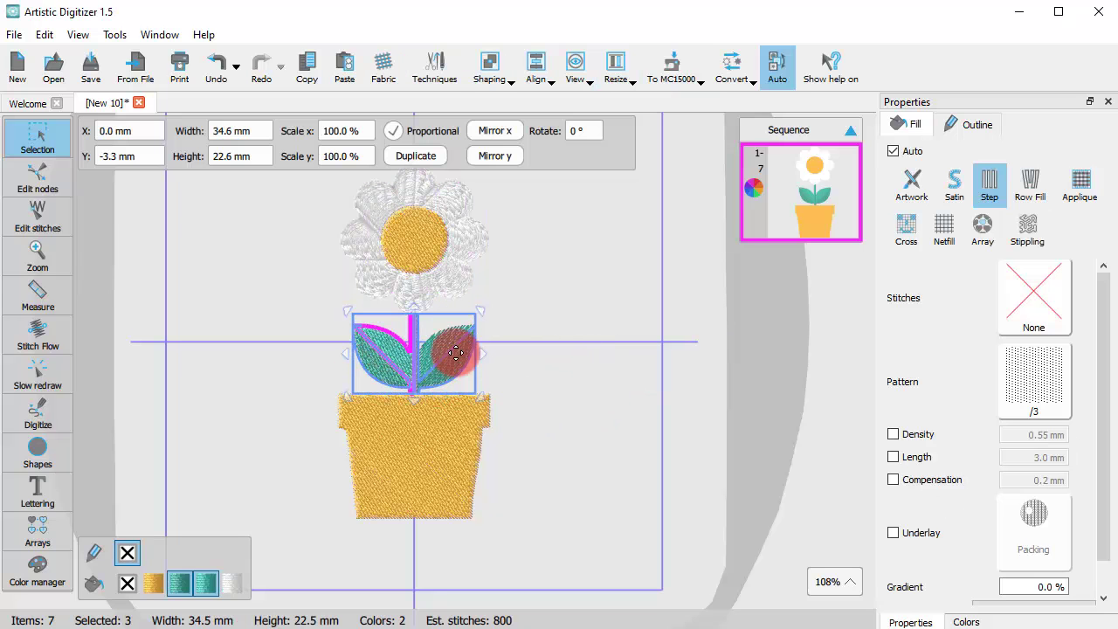
pyautogui.click(954, 184)
pyautogui.click(575, 426)
pyautogui.scroll(4, 432, 365)
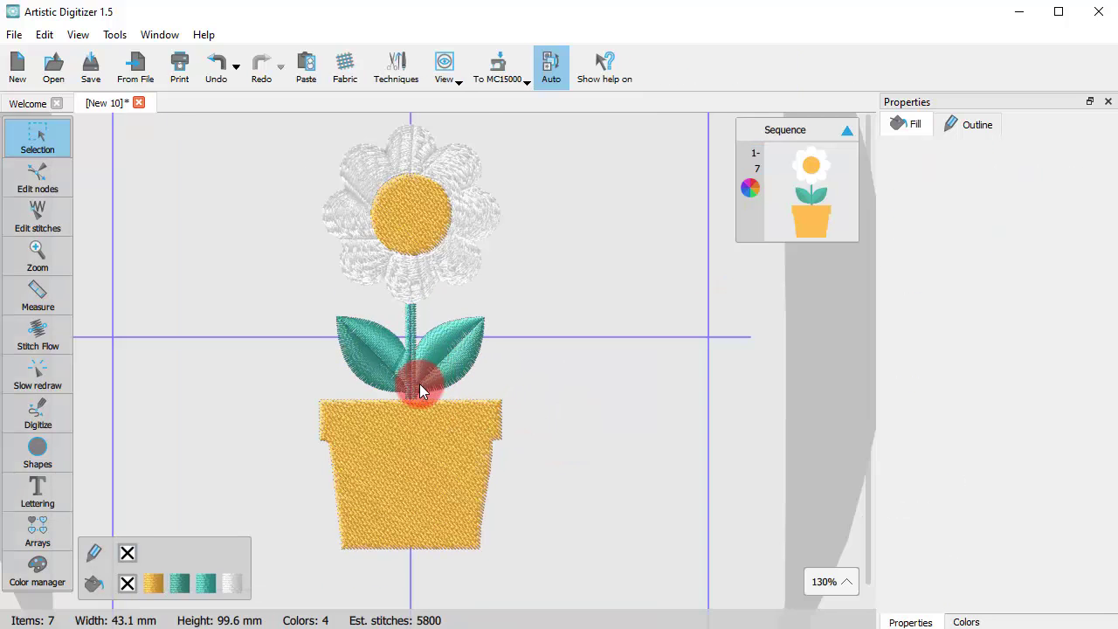
# Redirect the left leaf's stitch flow to run along the stem
pyautogui.click(386, 357)
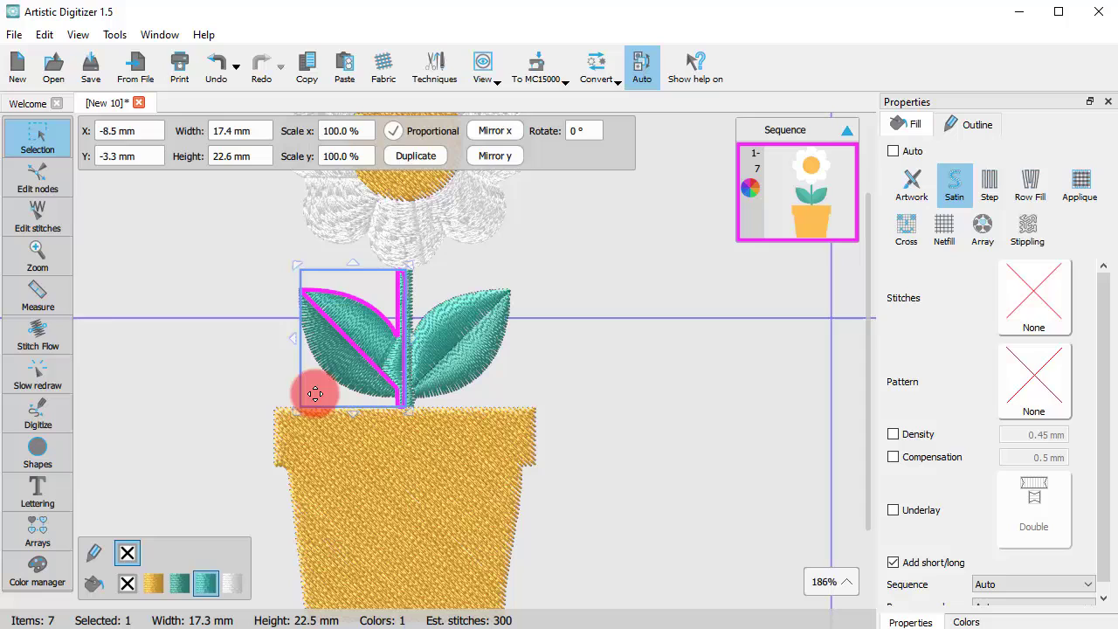
pyautogui.click(26, 340)
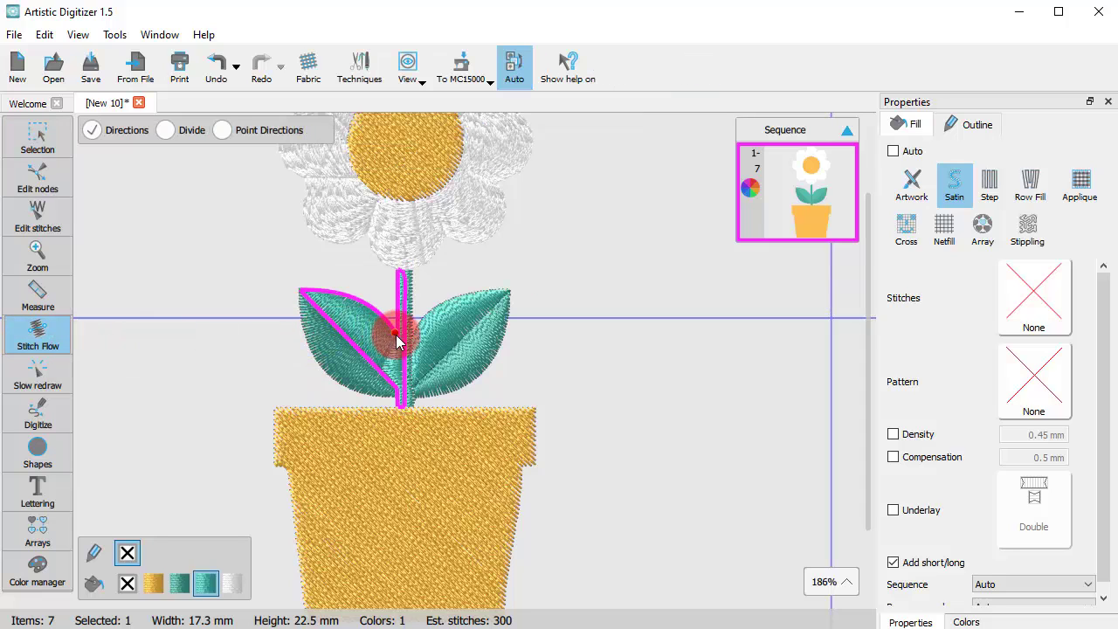
pyautogui.moveTo(396, 334); pyautogui.dragTo(397, 393)
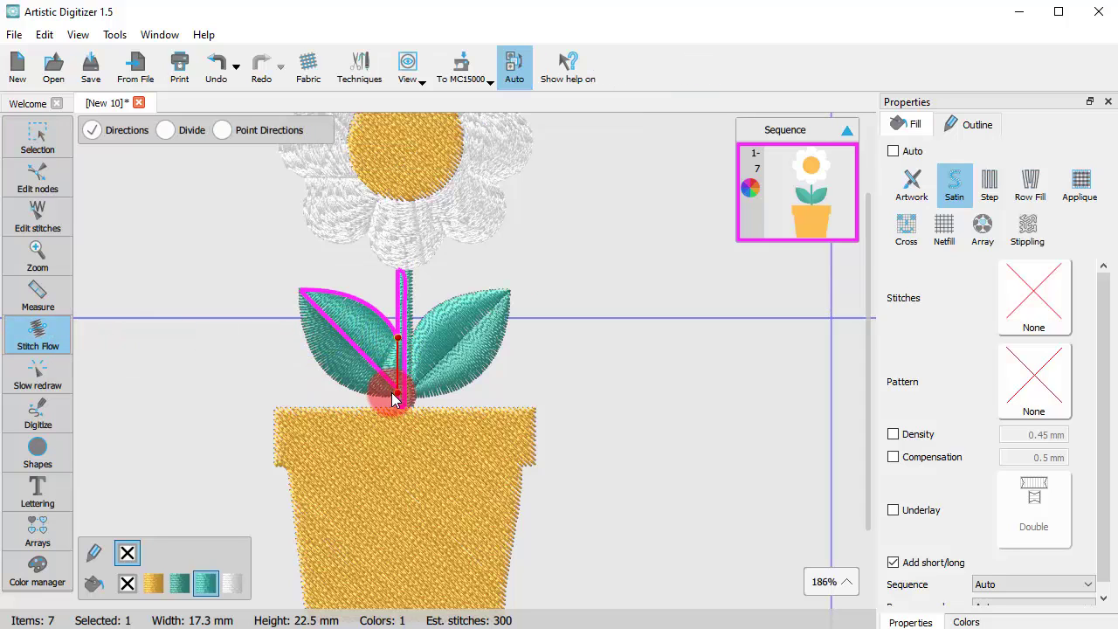
pyautogui.click(639, 369)
# Give the pot a Row Fill
pyautogui.click(494, 492)
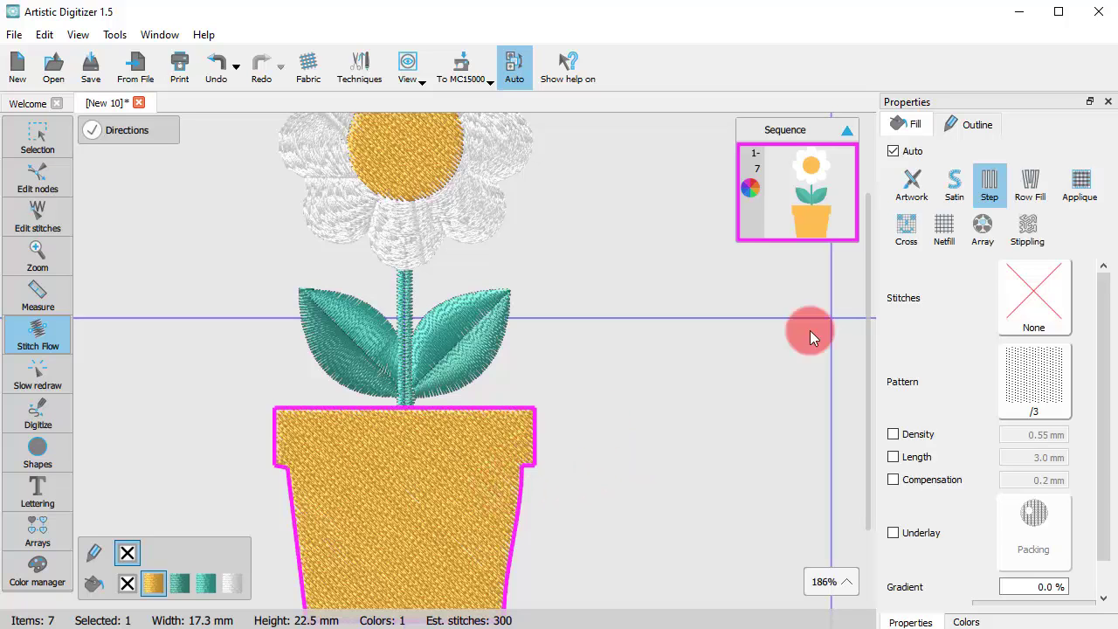
pyautogui.click(1028, 183)
pyautogui.scroll(-4, 486, 385)
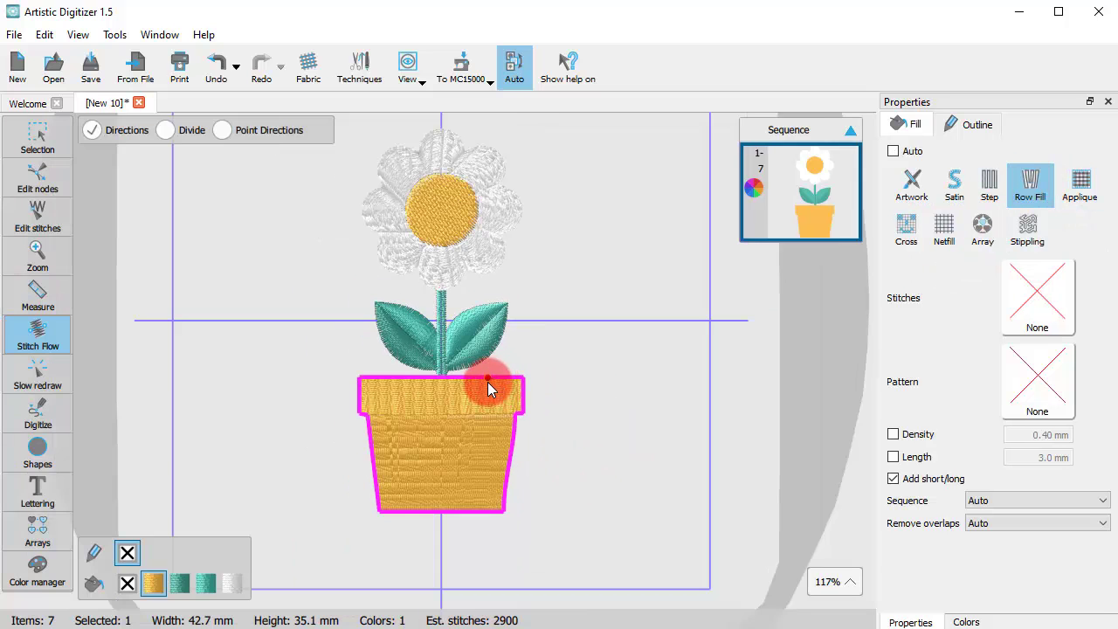